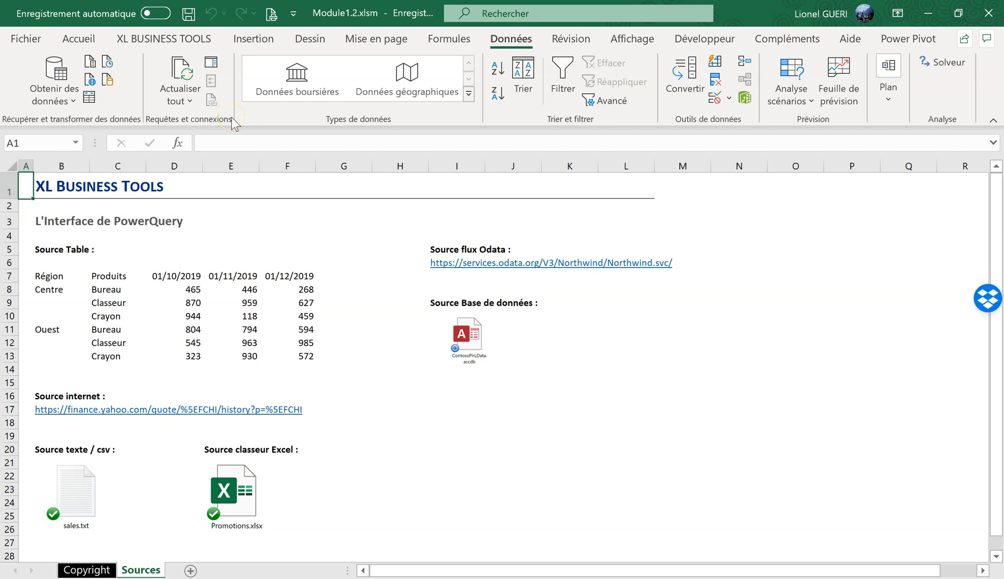
# Examine the data sources available for import, covering files, databases and other sources.
pyautogui.click(75, 102)
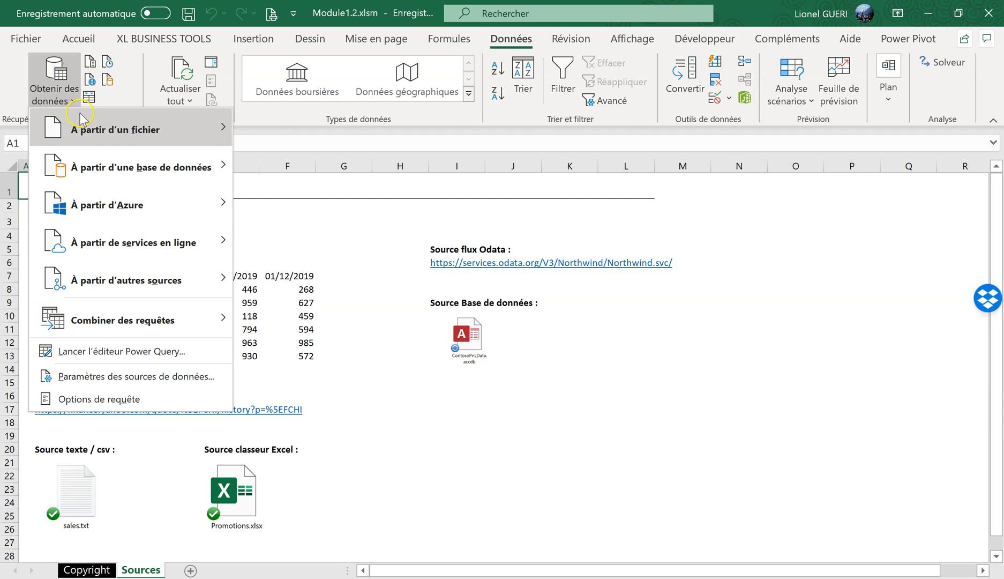
pyautogui.click(184, 129)
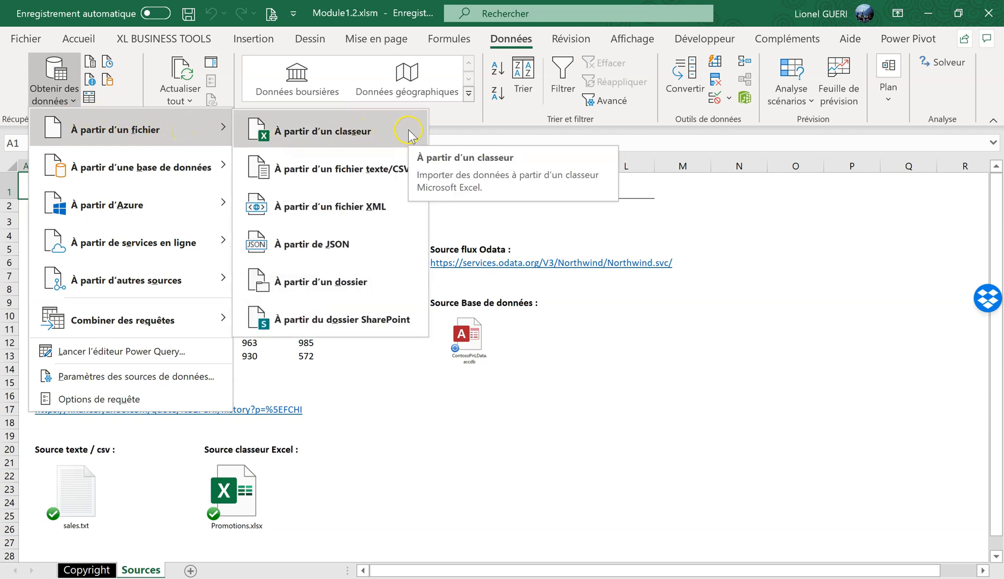
pyautogui.click(399, 187)
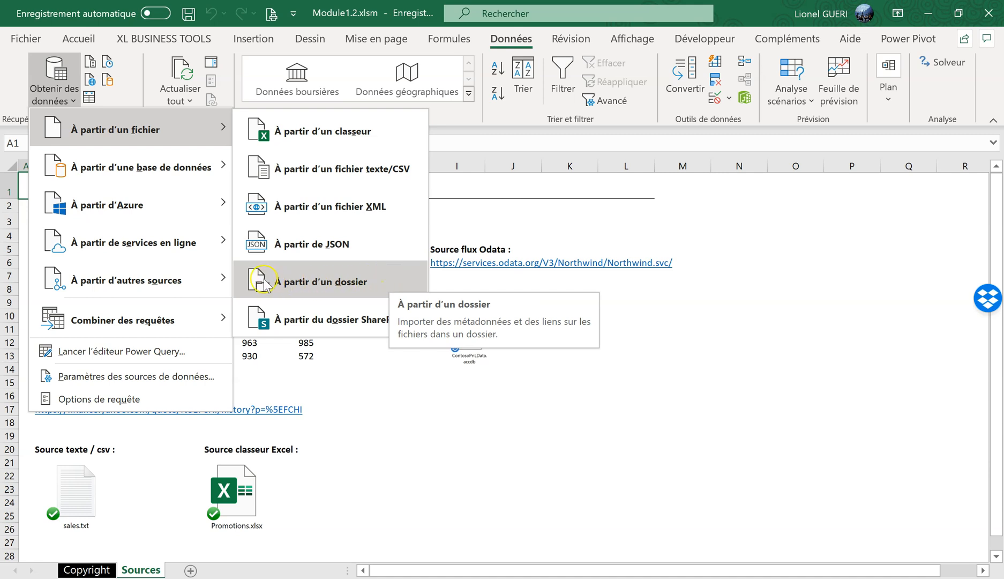
pyautogui.moveTo(180, 175)
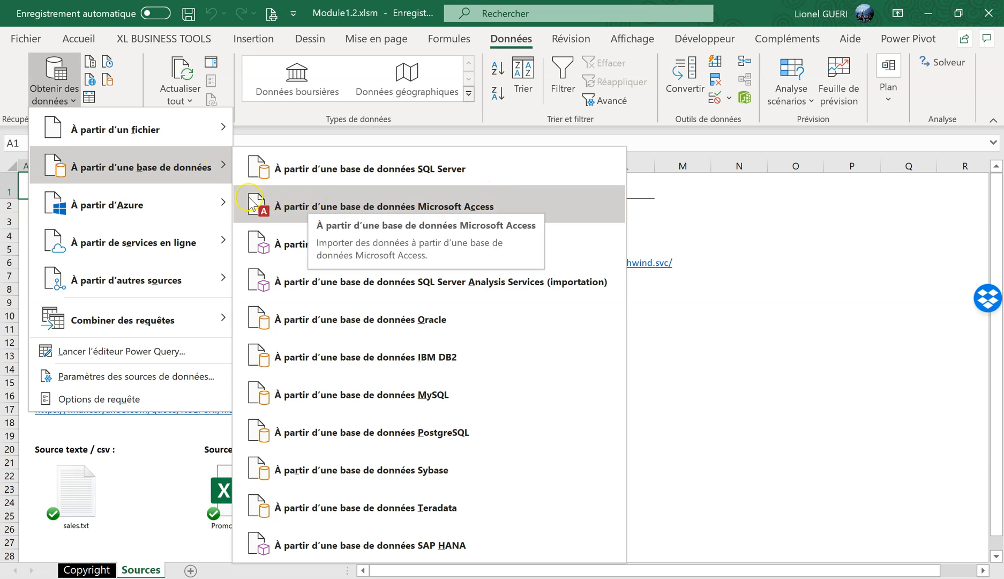
pyautogui.moveTo(196, 246)
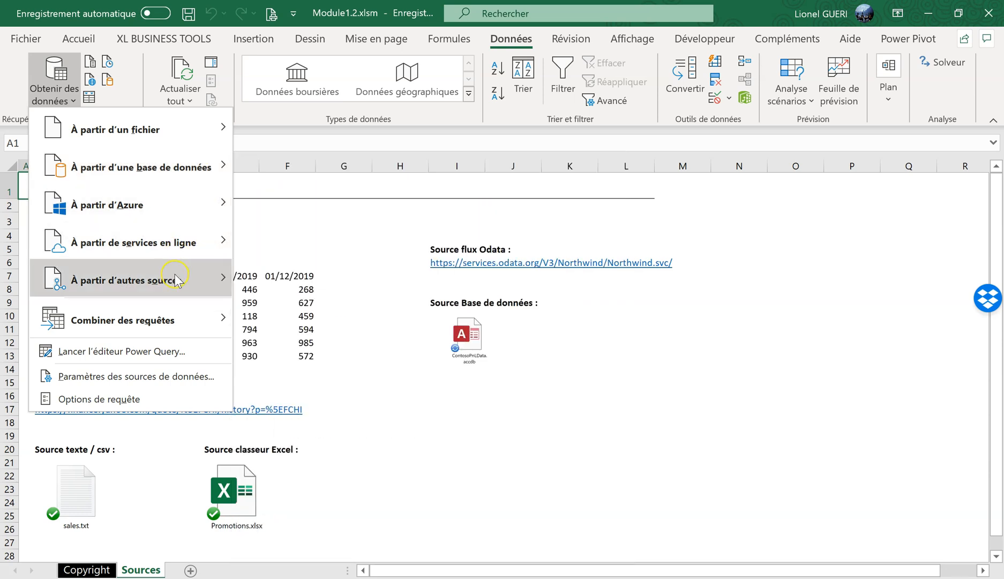
pyautogui.moveTo(177, 280)
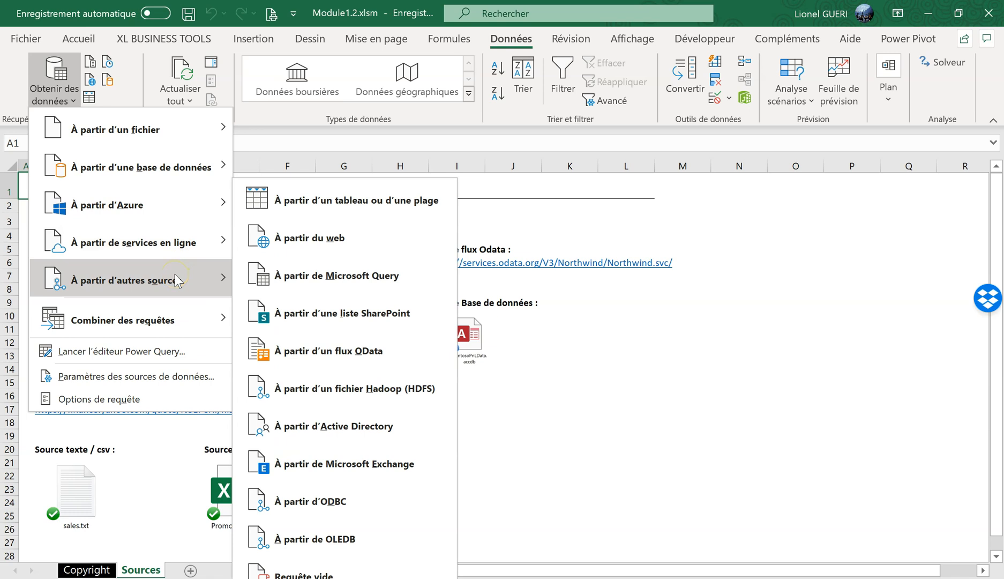
pyautogui.click(349, 210)
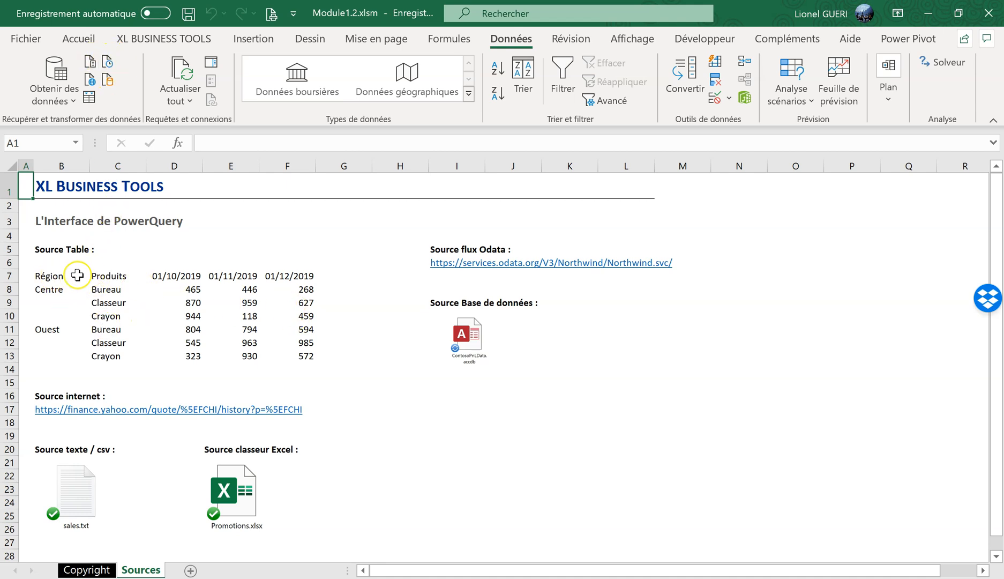
pyautogui.click(53, 279)
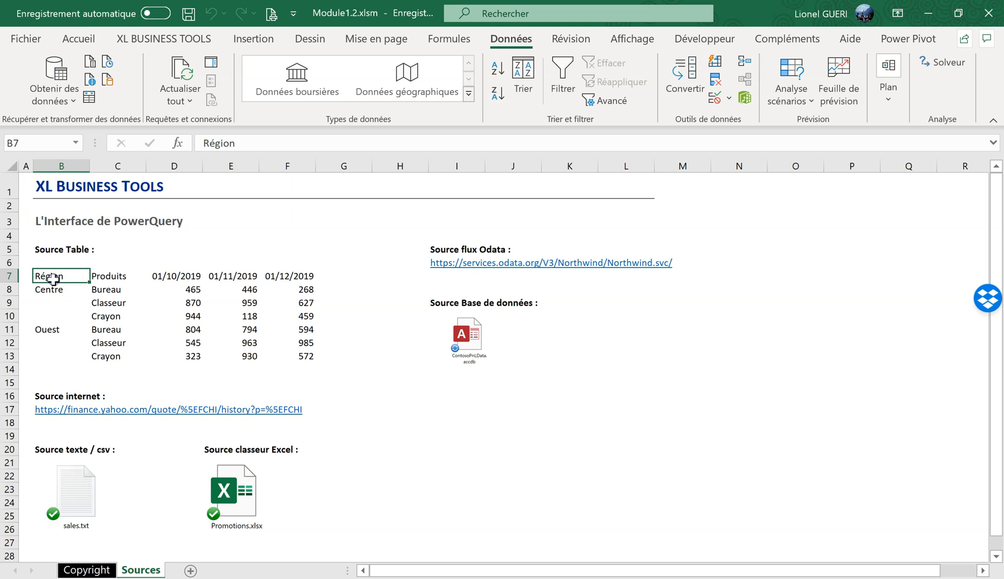
pyautogui.click(89, 99)
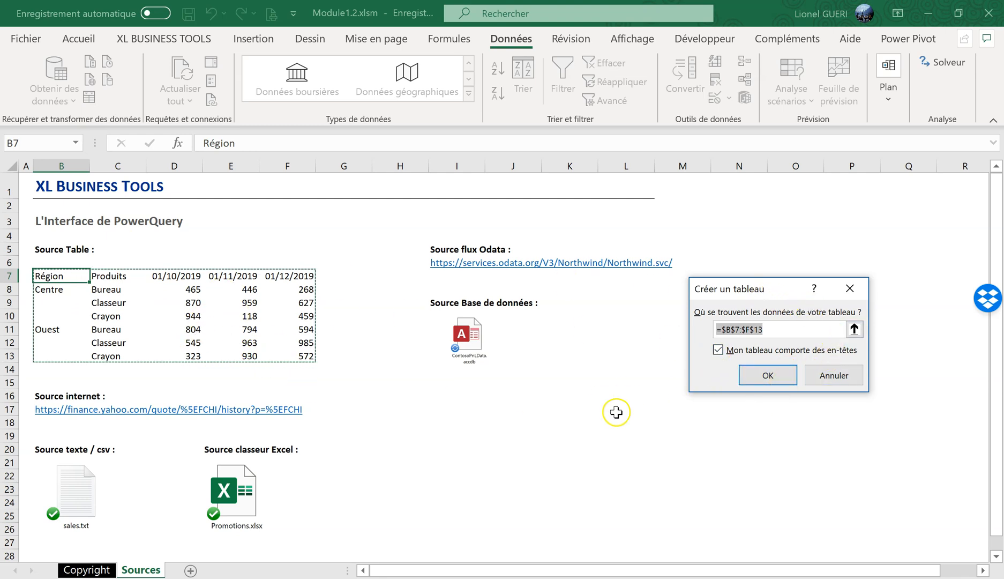
pyautogui.click(833, 375)
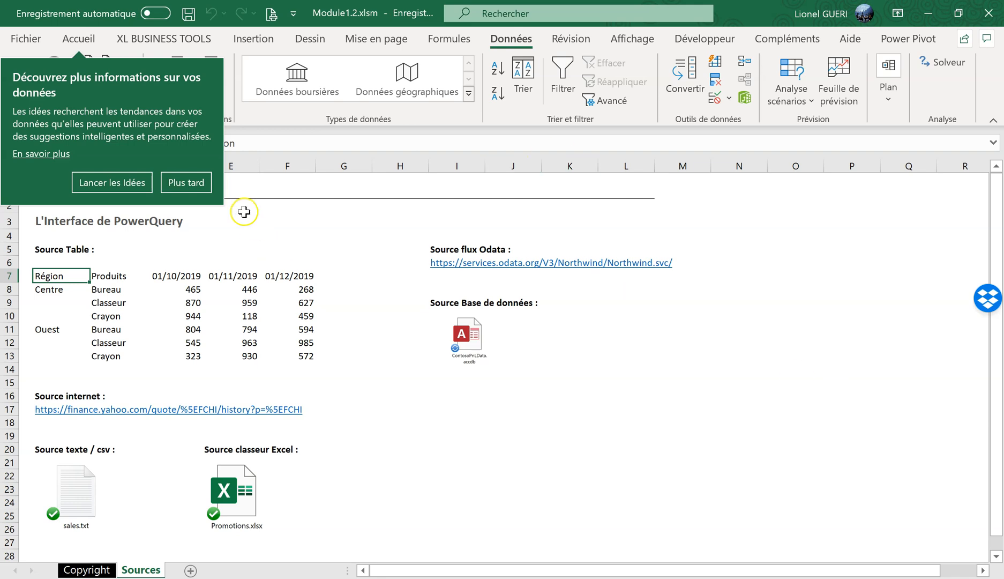
pyautogui.click(192, 183)
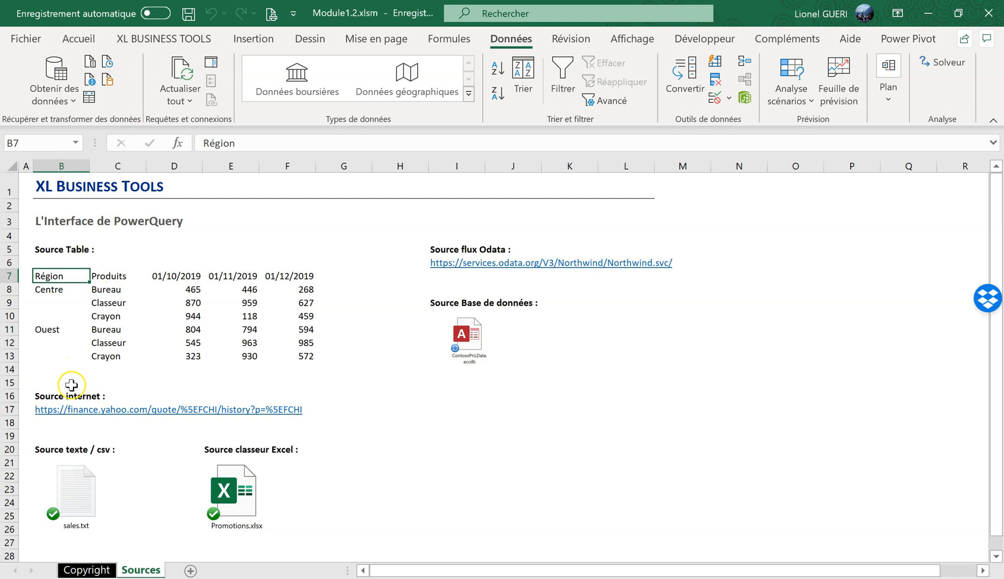
pyautogui.click(93, 79)
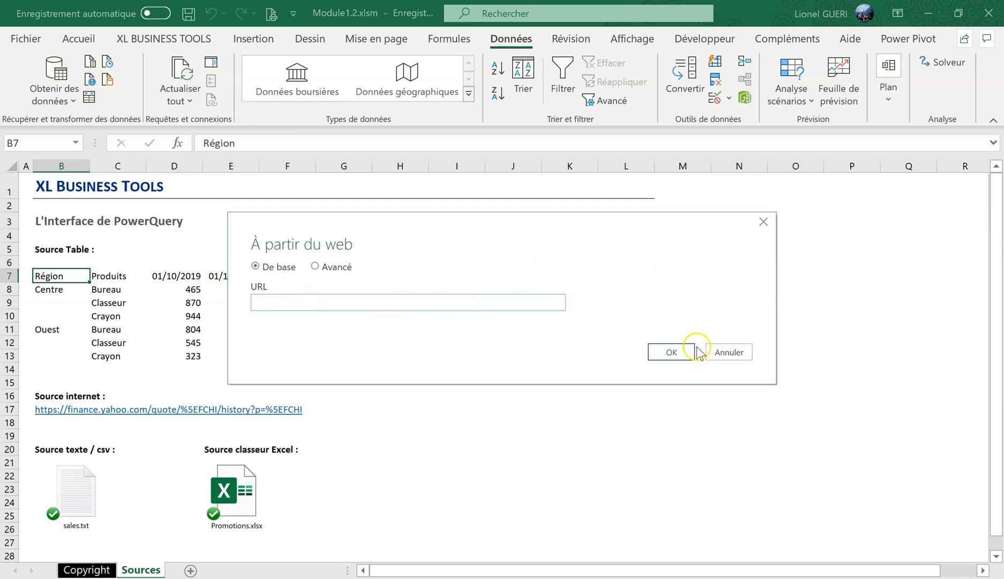
pyautogui.click(721, 352)
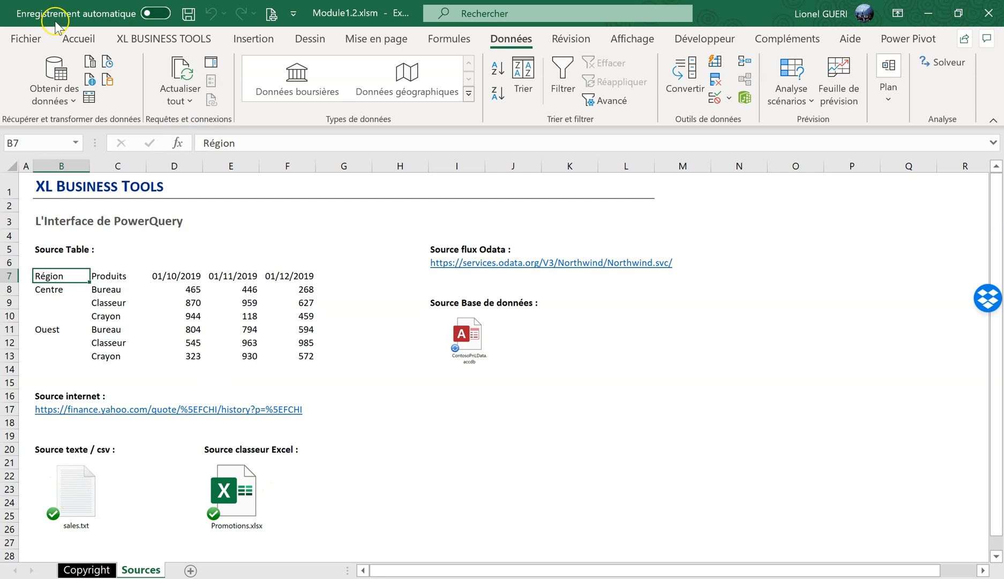
pyautogui.click(91, 64)
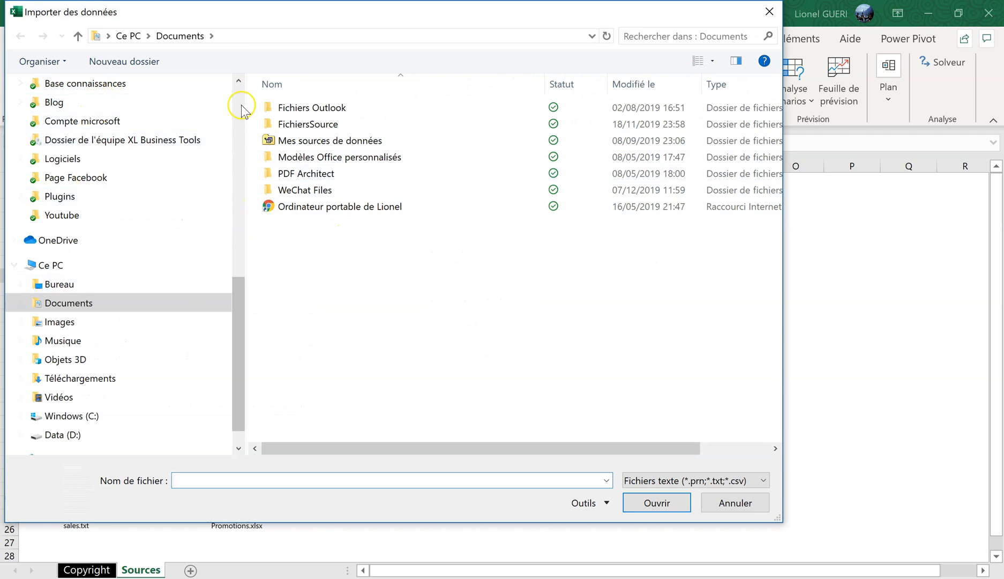
pyautogui.scroll(8, 242, 107)
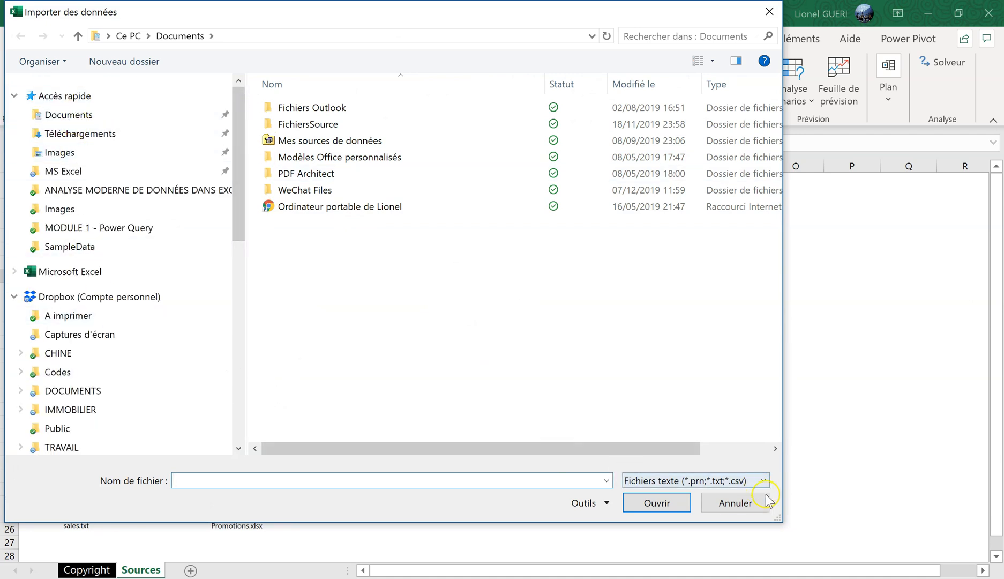
pyautogui.click(752, 503)
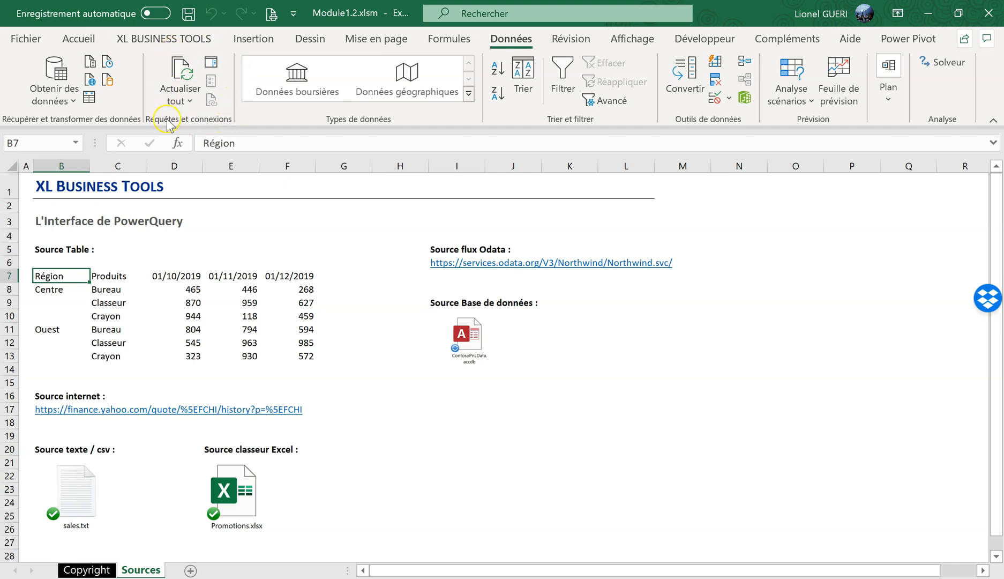
# Display the Requêtes et connexions pane beside the Sources worksheet.
pyautogui.click(212, 64)
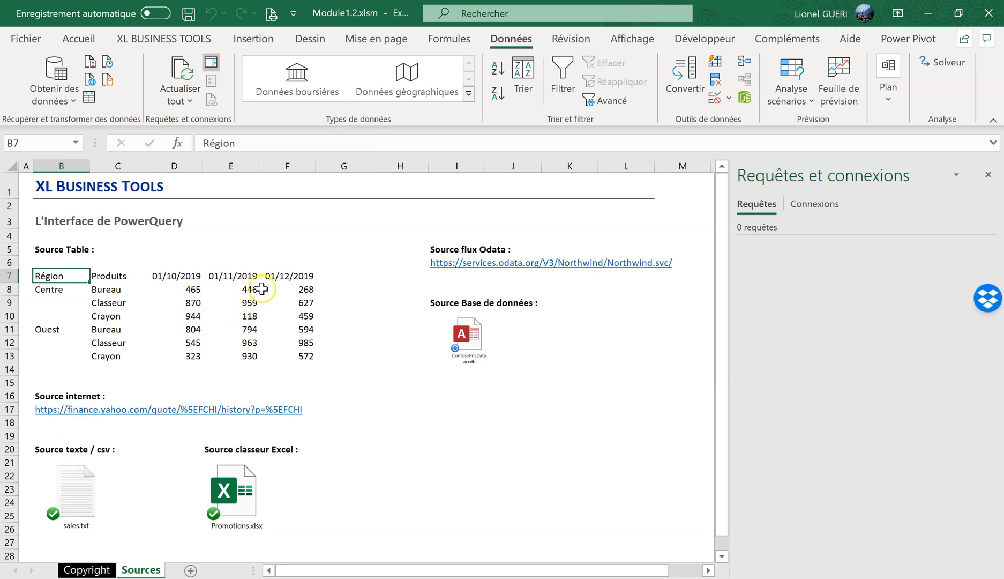
pyautogui.click(180, 59)
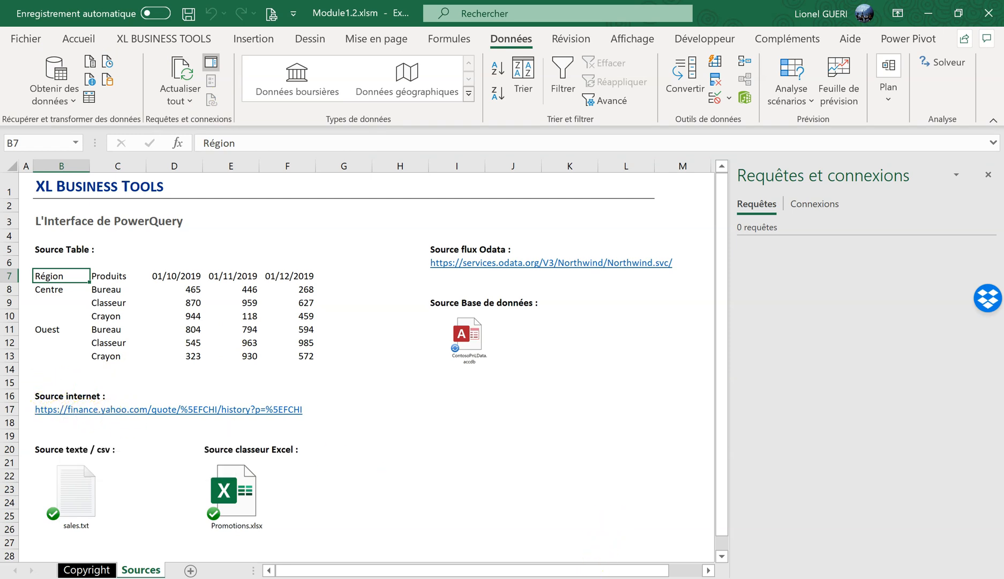
# Switch to the browser and review the CAC 40 historical data page on Yahoo Finance, then return to Excel.
pyautogui.click(619, 569)
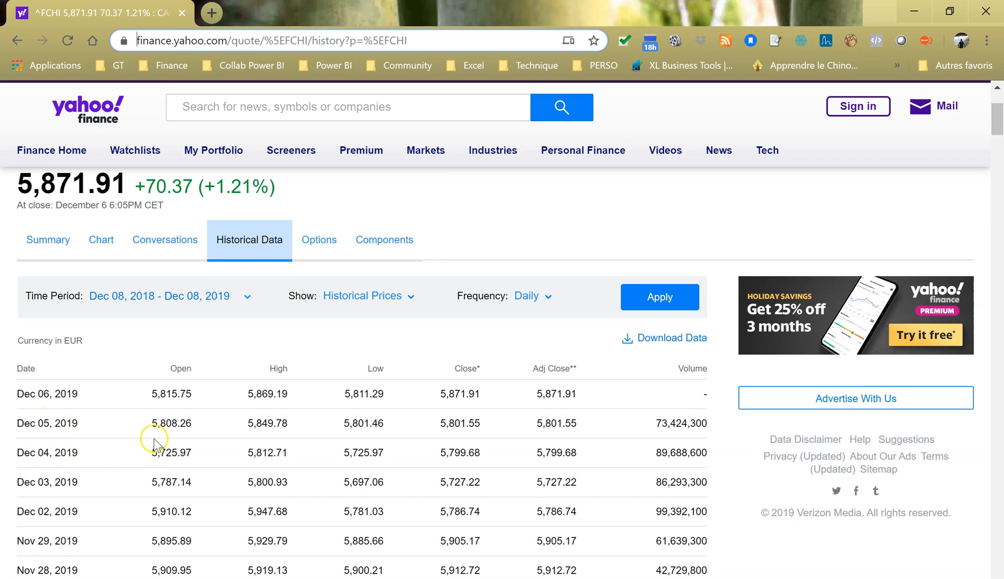
pyautogui.scroll(3, 154, 440)
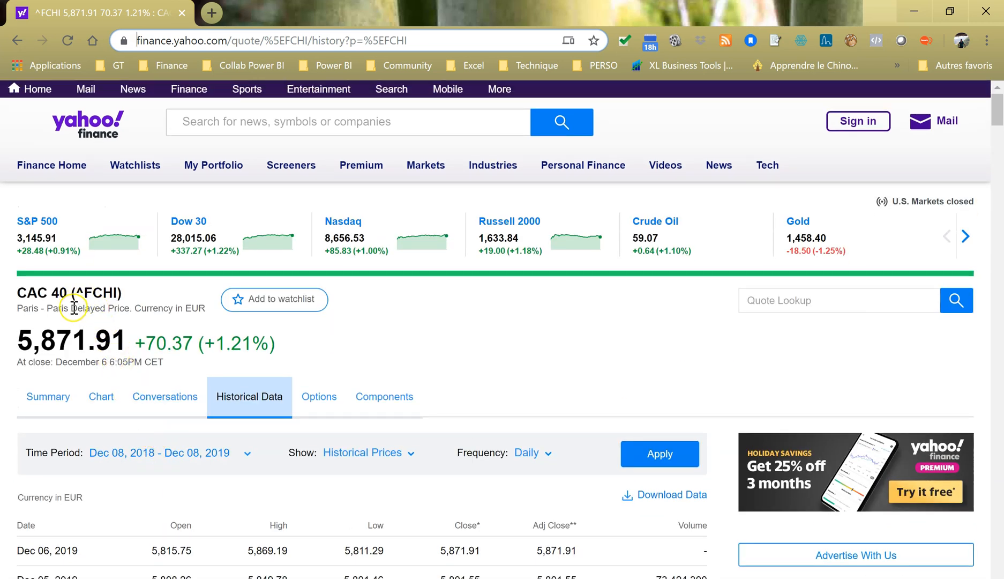
pyautogui.scroll(-3, 80, 313)
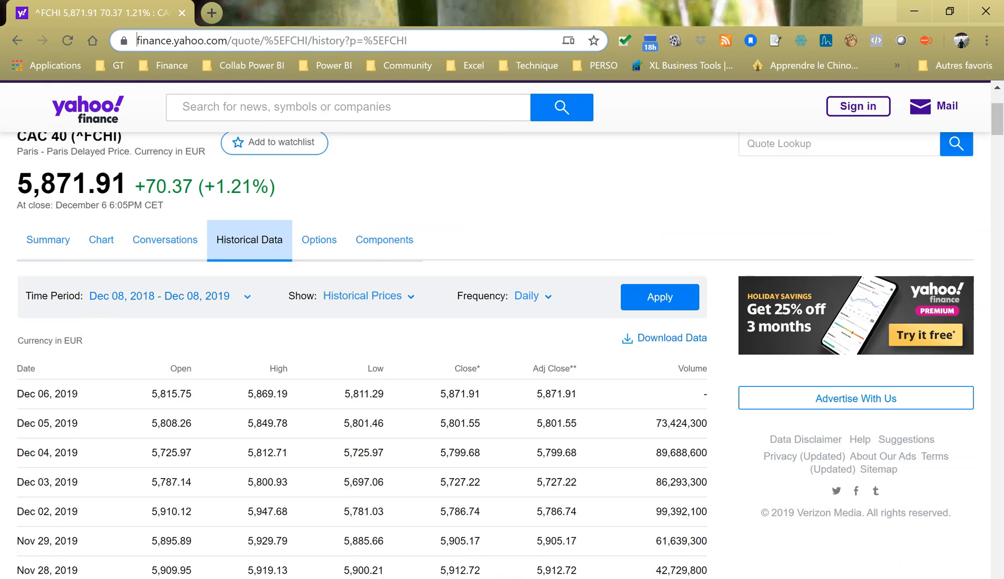
pyautogui.click(429, 557)
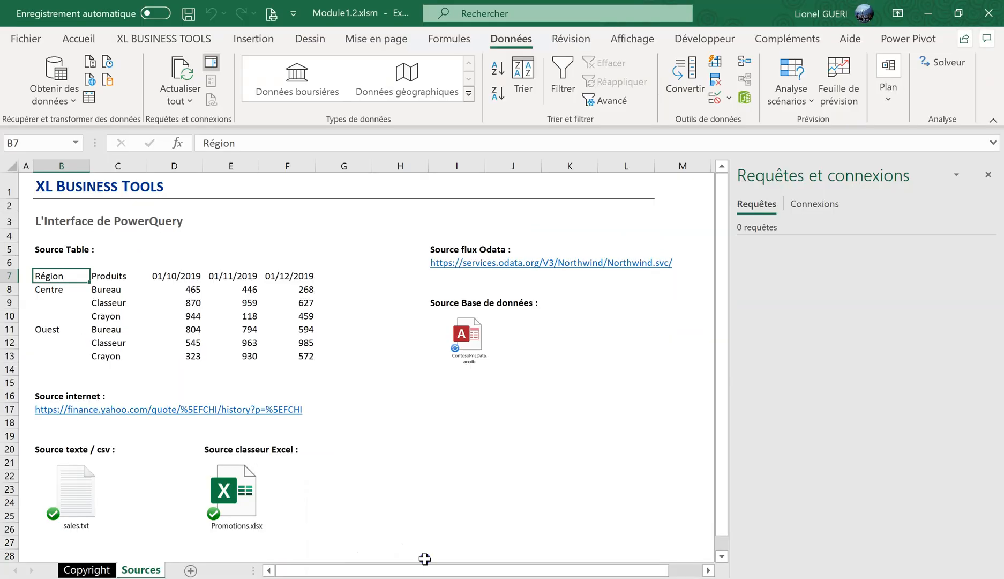
# Copy the Yahoo Finance URL text from cell B17 without changing the cell.
pyautogui.click(55, 394)
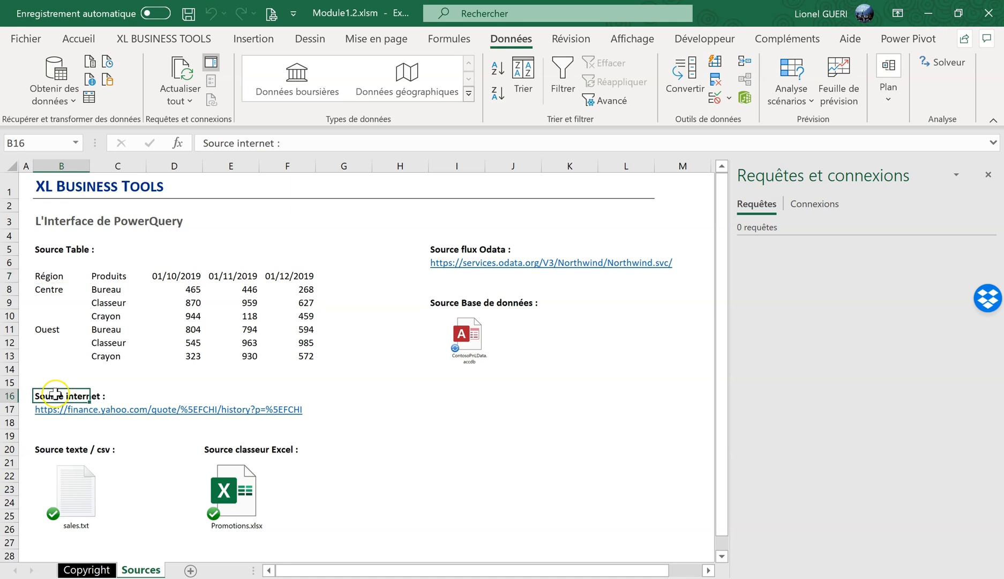
pyautogui.press('Down')
pyautogui.click(511, 146)
pyautogui.moveTo(511, 146); pyautogui.dragTo(193, 148)
pyautogui.hotkey('ctrl', 'c')
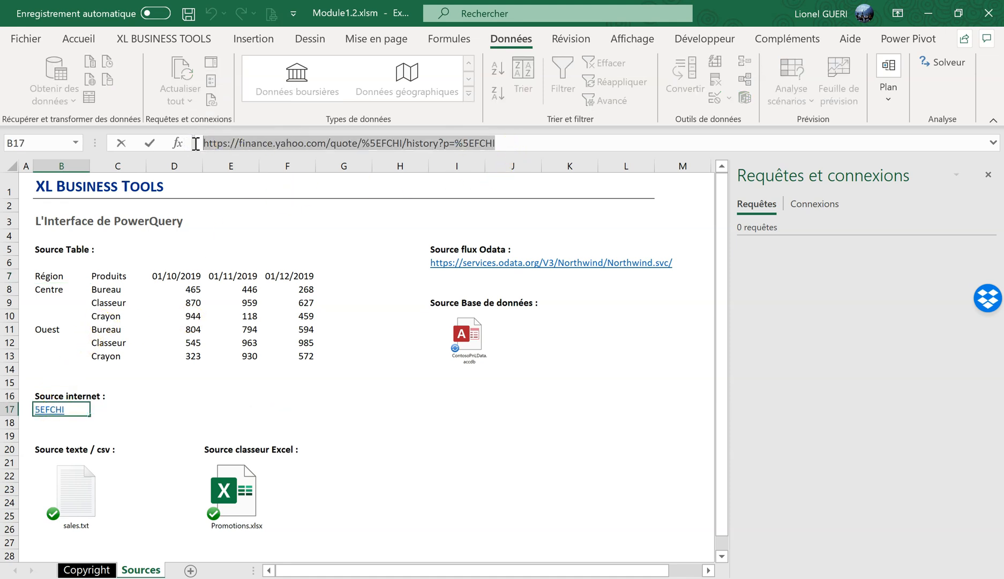
pyautogui.press('Escape')
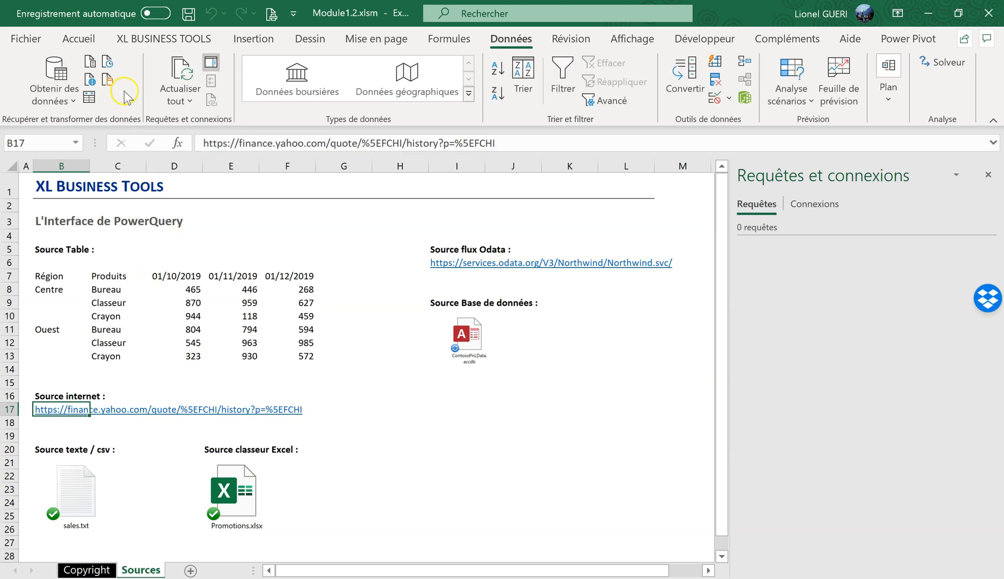
pyautogui.click(93, 76)
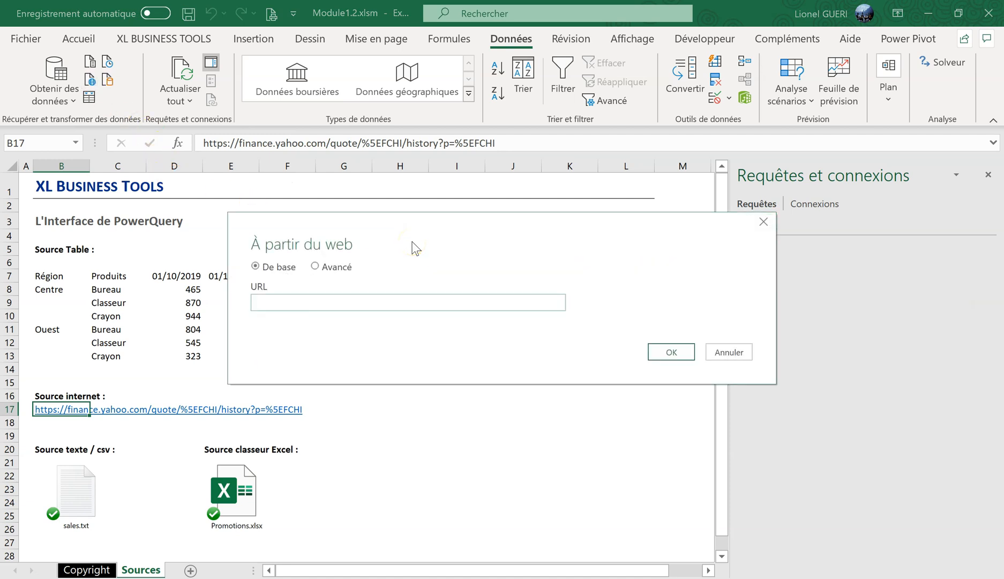
pyautogui.hotkey('ctrl', 'v')
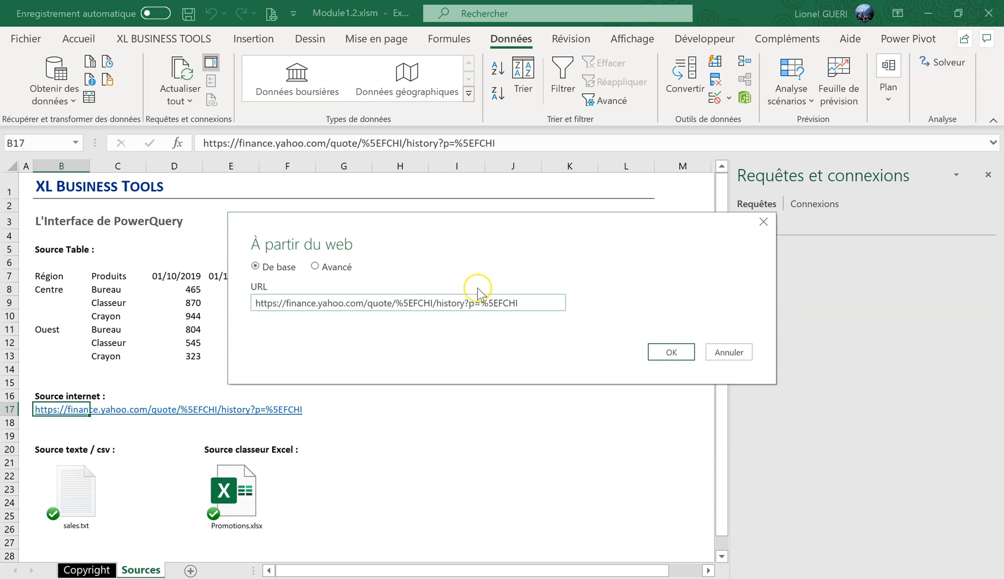
pyautogui.click(683, 353)
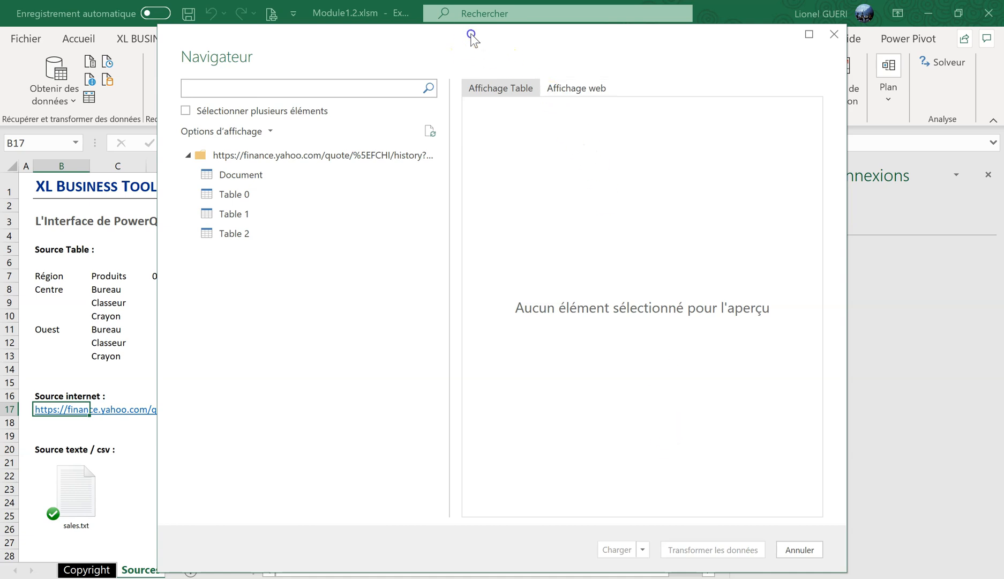
pyautogui.moveTo(468, 32); pyautogui.dragTo(477, 43)
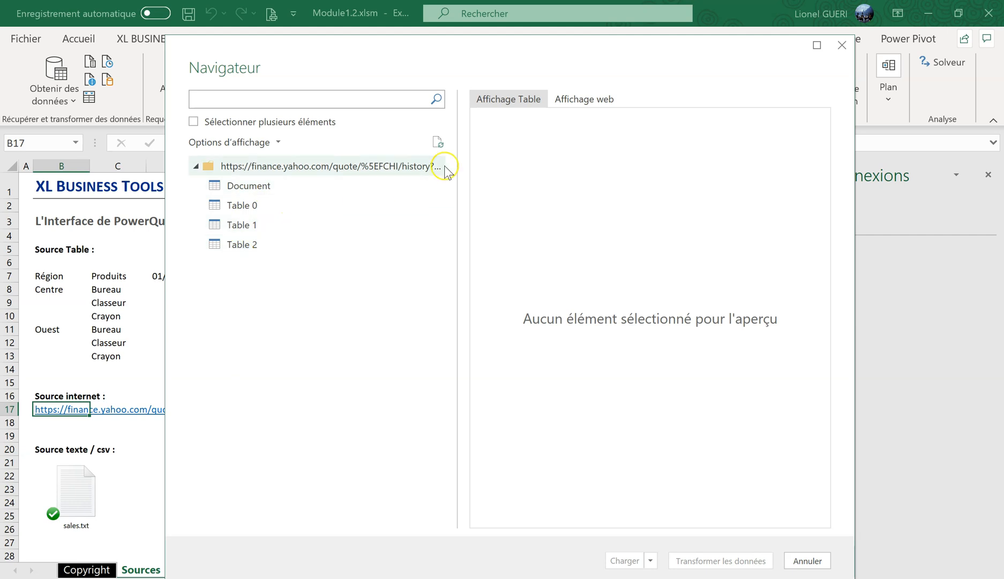
# Preview the source page in the Navigator's web view and return to the table view.
pyautogui.click(584, 101)
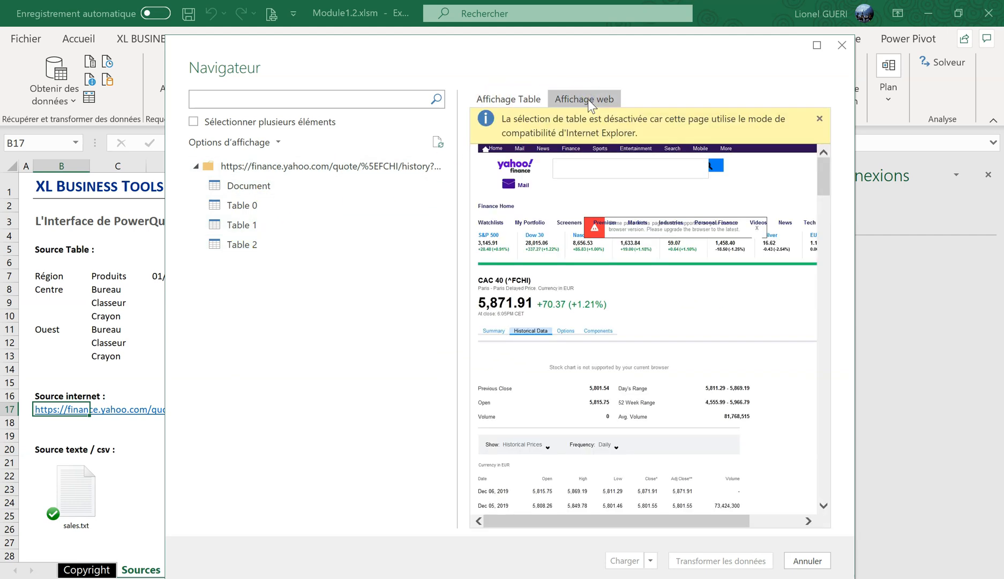
pyautogui.click(820, 118)
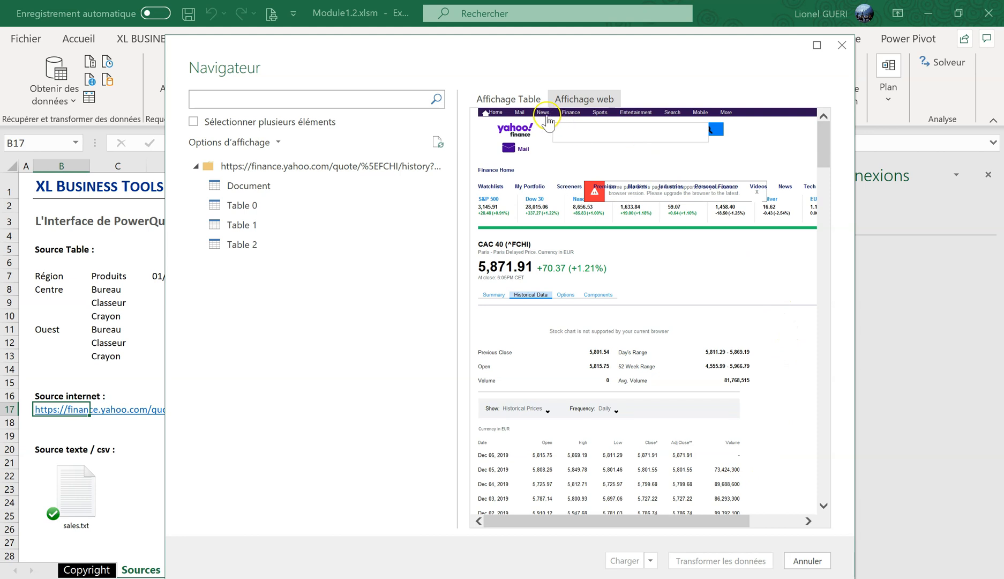
pyautogui.click(533, 109)
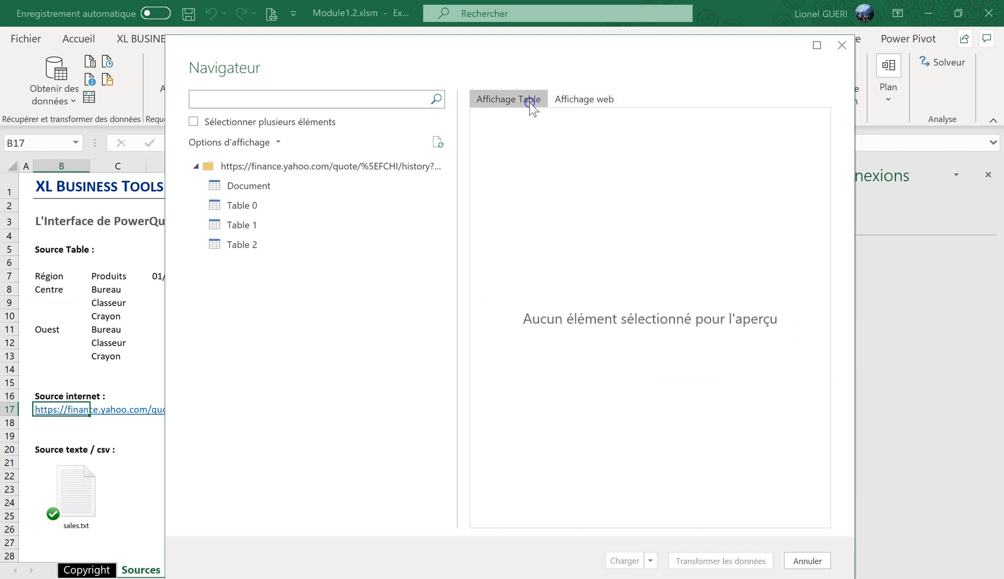
# Preview Document and Table 0 in the Navigator, comparing Table 0 with the CAC 40 page in the browser, and return to Excel.
pyautogui.click(253, 187)
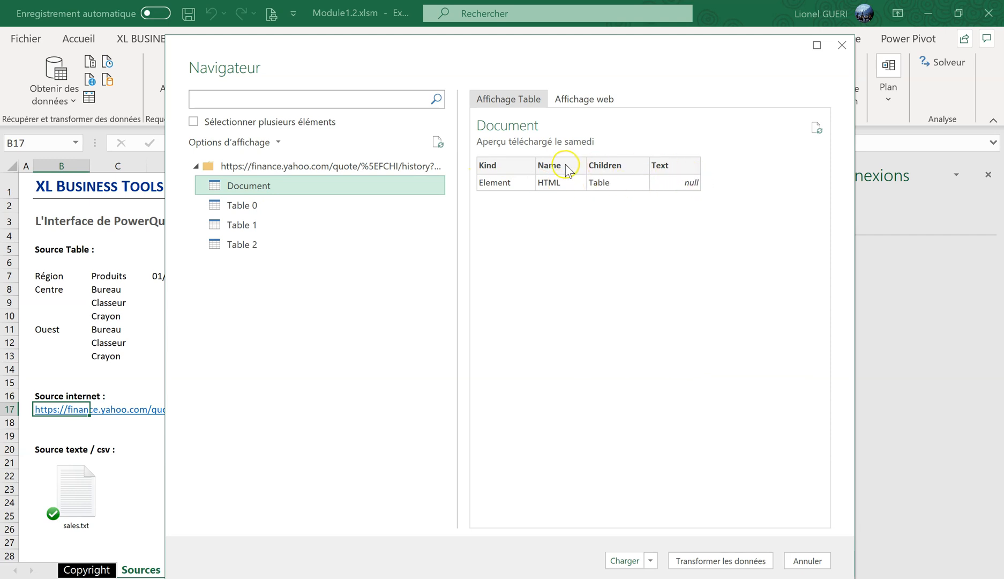
pyautogui.click(256, 207)
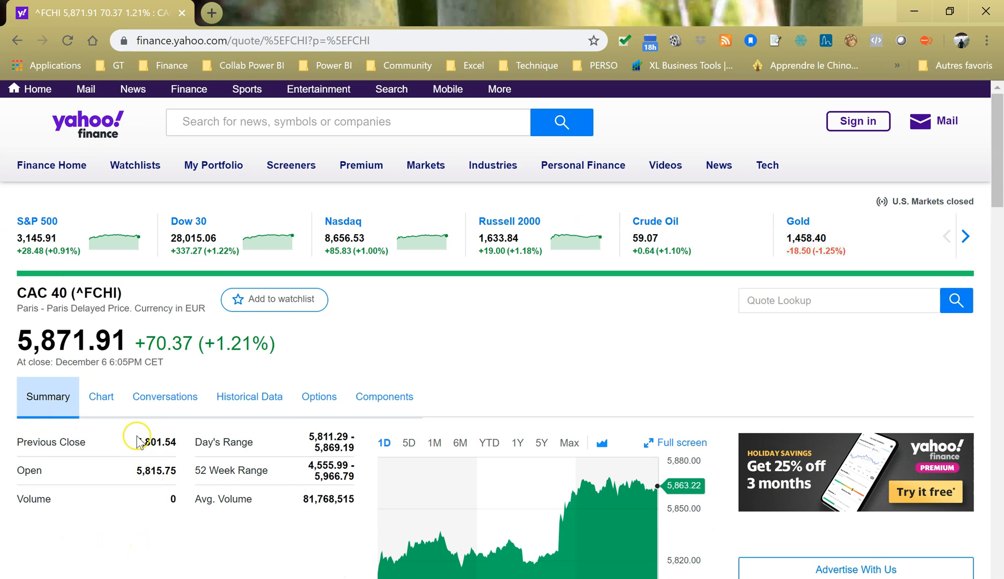
pyautogui.moveTo(482, 578)
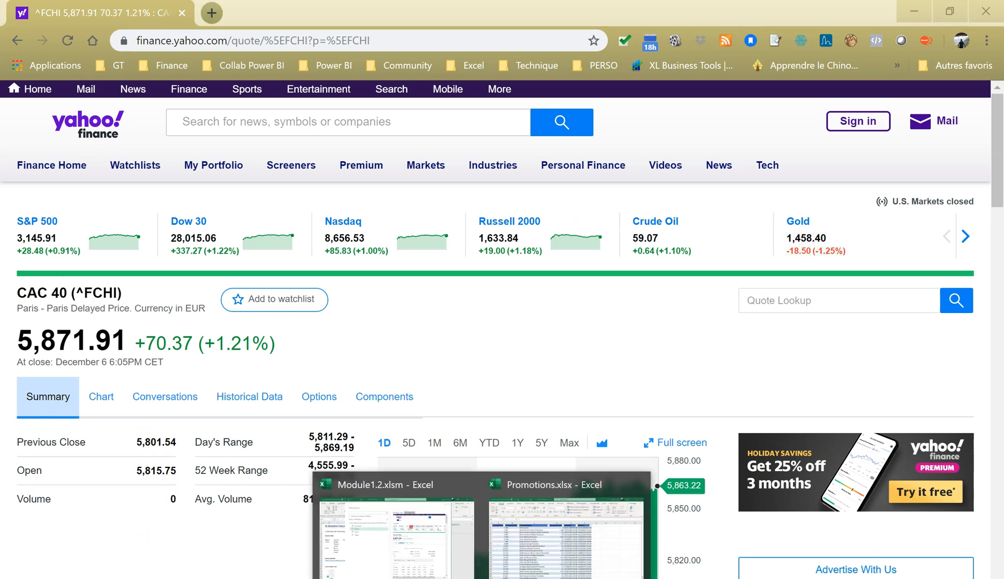
pyautogui.click(441, 571)
# Preview Table 1 in table view, compare it with the CAC 40 summary figures in the browser, and return to the Navigator.
pyautogui.click(268, 234)
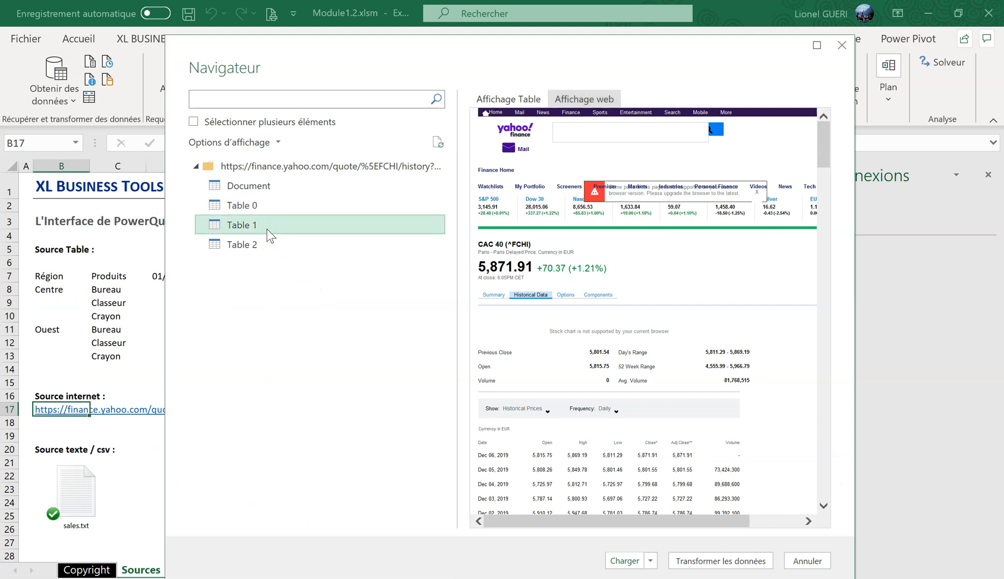
pyautogui.click(524, 102)
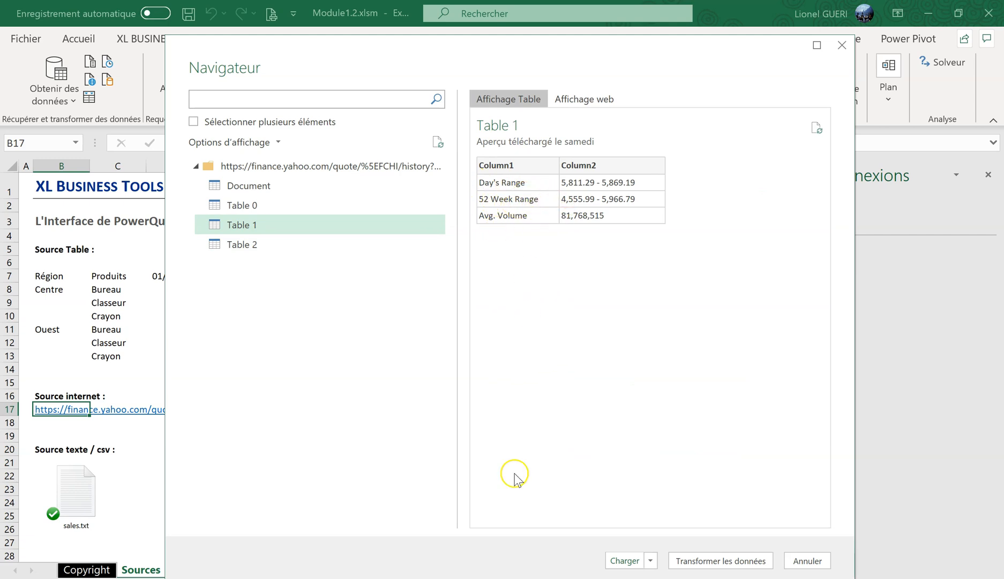
pyautogui.moveTo(563, 576)
pyautogui.click(649, 530)
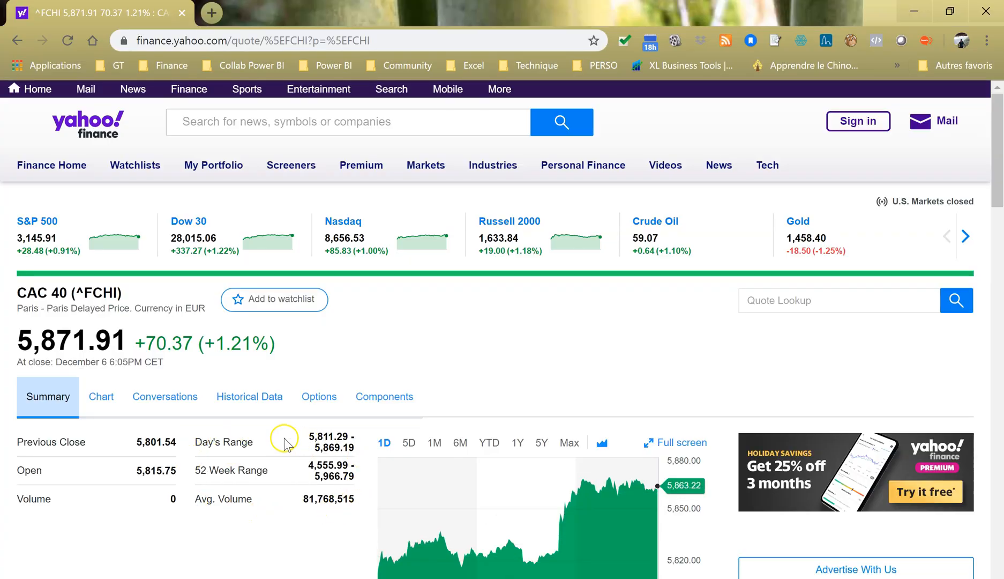
pyautogui.click(561, 577)
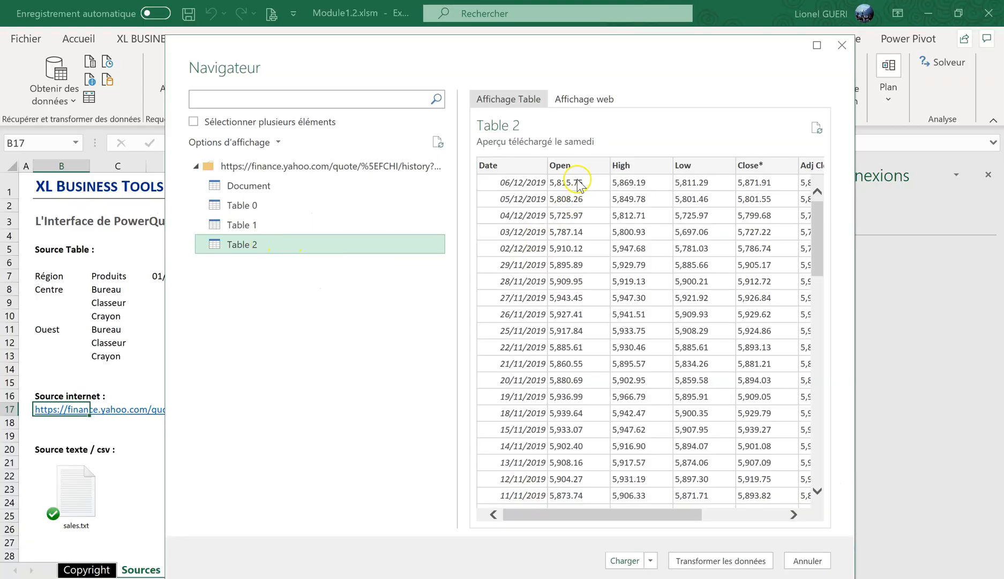
# Select Table 2 with the historical prices, check its load options and open it in the Power Query Editor for transformation.
pyautogui.moveTo(580, 516)
pyautogui.mouseDown()
pyautogui.moveTo(711, 520)
pyautogui.moveTo(567, 514)
pyautogui.mouseUp()
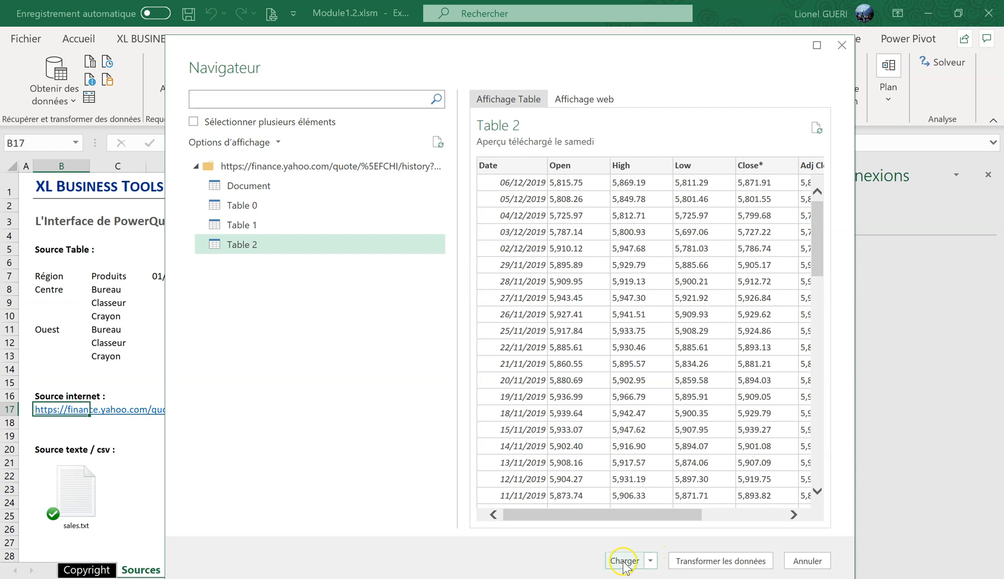
pyautogui.click(651, 561)
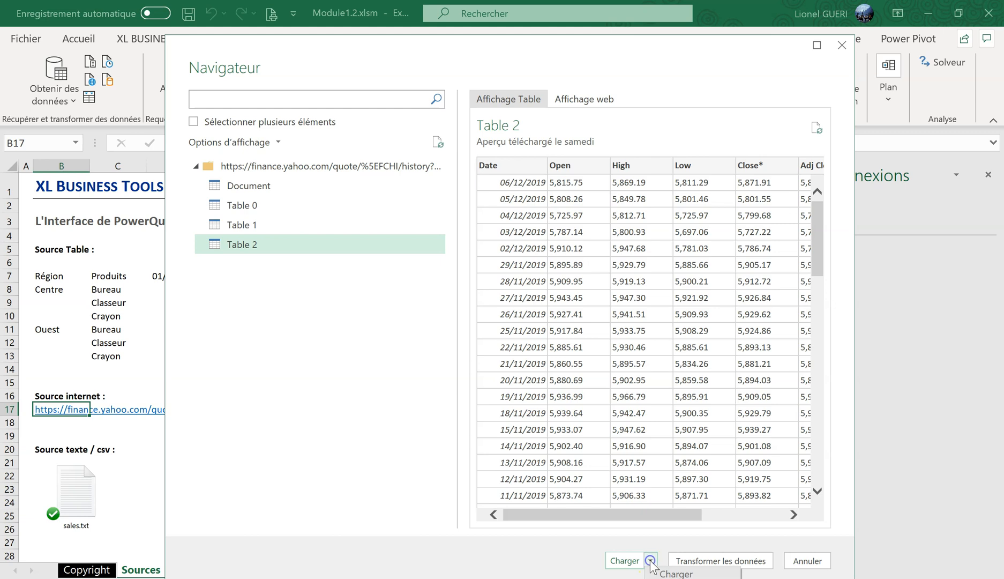
pyautogui.click(648, 554)
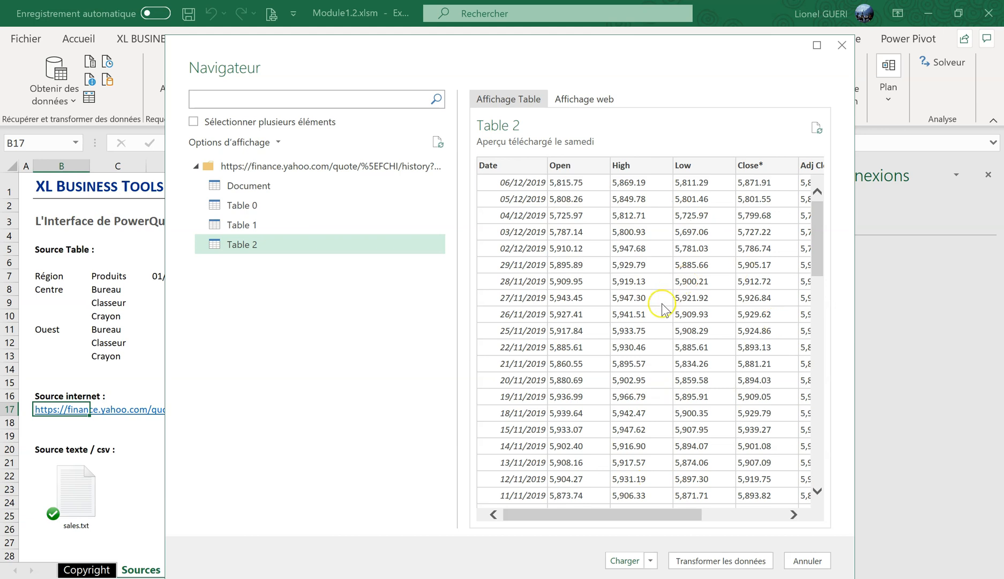
pyautogui.click(650, 560)
pyautogui.click(736, 561)
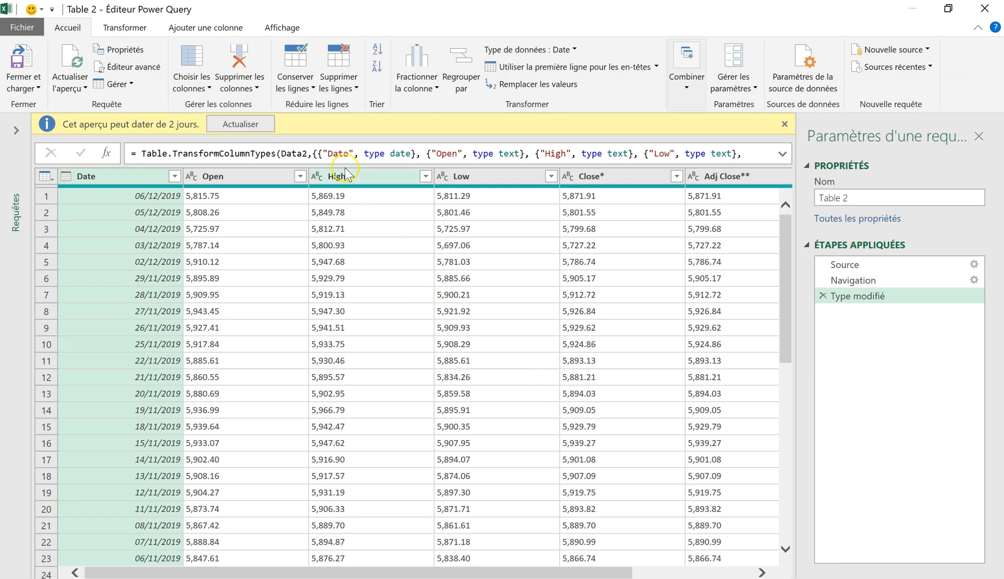
# Dismiss the notice about the preview's age and expand the query list with Table 2 selected.
pyautogui.click(782, 124)
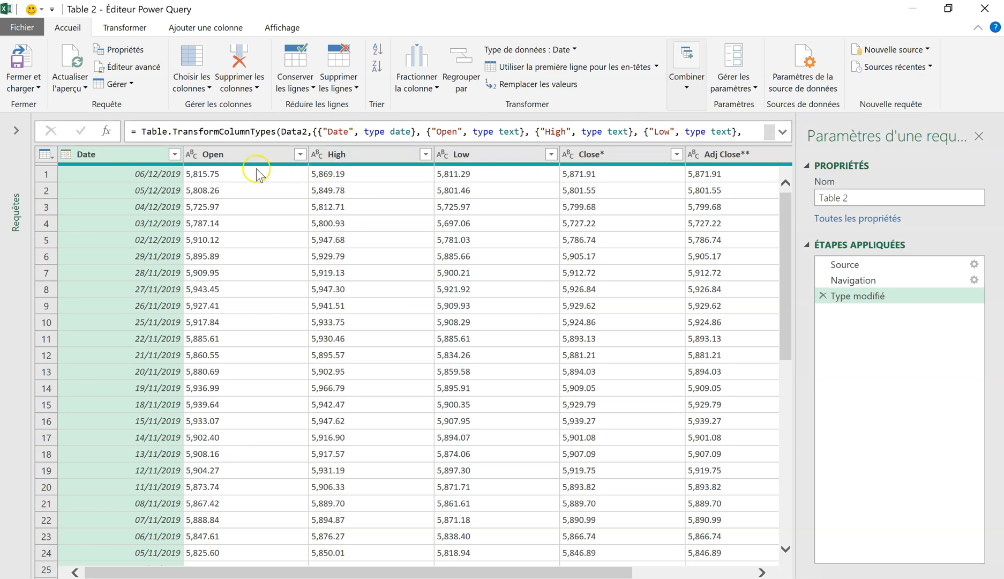
pyautogui.rightClick(17, 203)
pyautogui.click(48, 144)
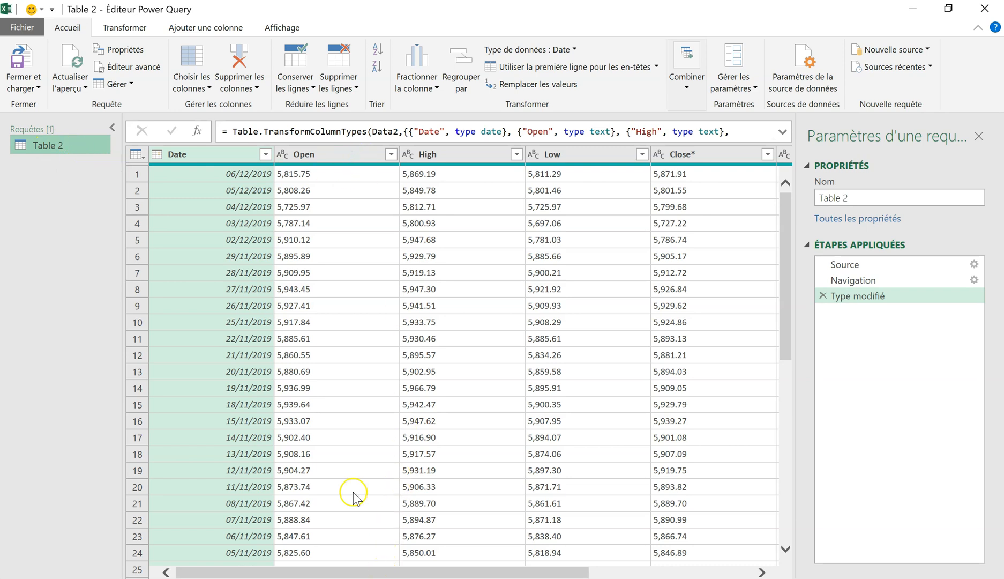
pyautogui.moveTo(421, 572)
pyautogui.mouseDown()
pyautogui.moveTo(586, 576)
pyautogui.moveTo(422, 576)
pyautogui.mouseUp()
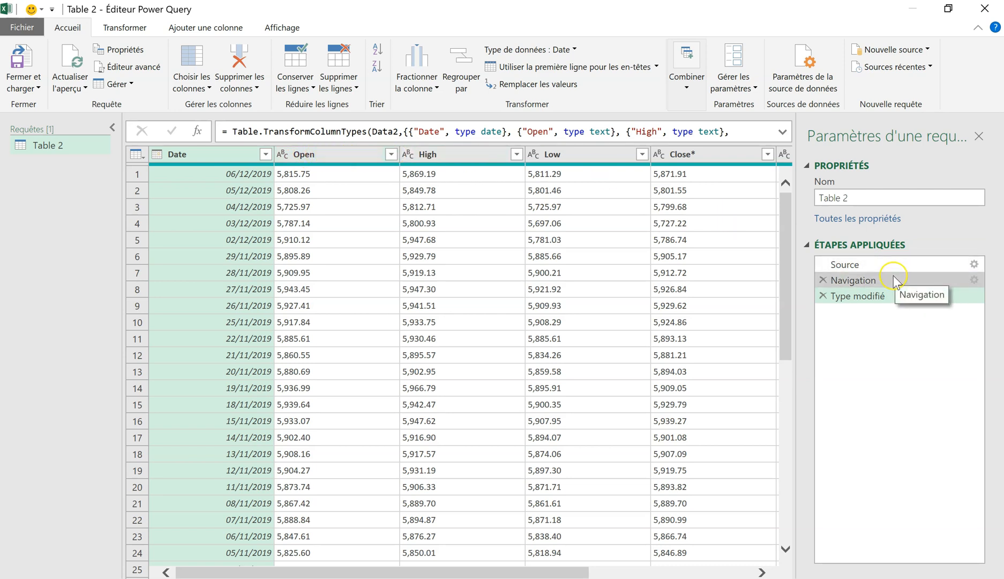
# Examine the data and formula at each applied step, Source, Navigation and Type modifié, ending on Type modifié.
pyautogui.click(864, 281)
pyautogui.click(863, 266)
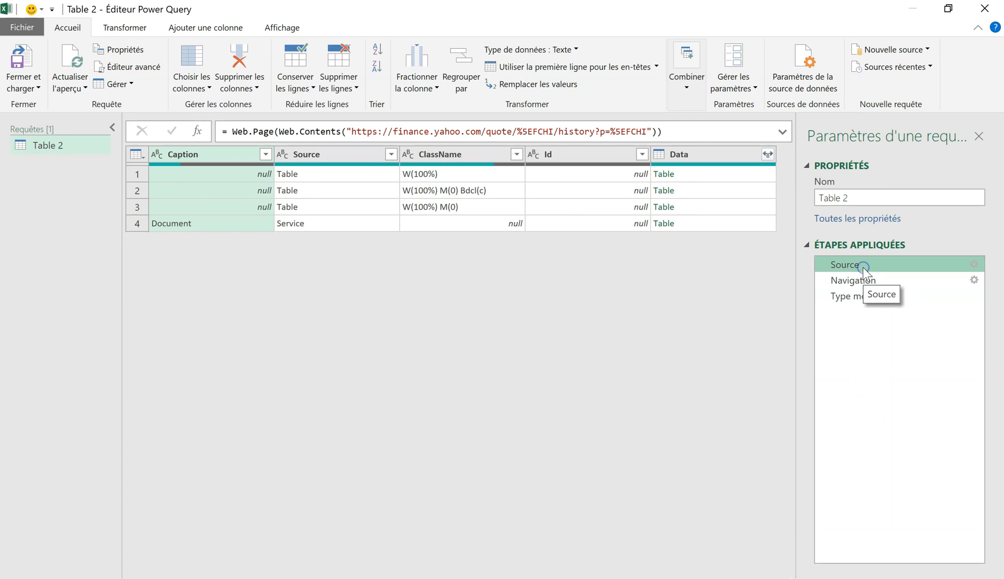
pyautogui.click(859, 276)
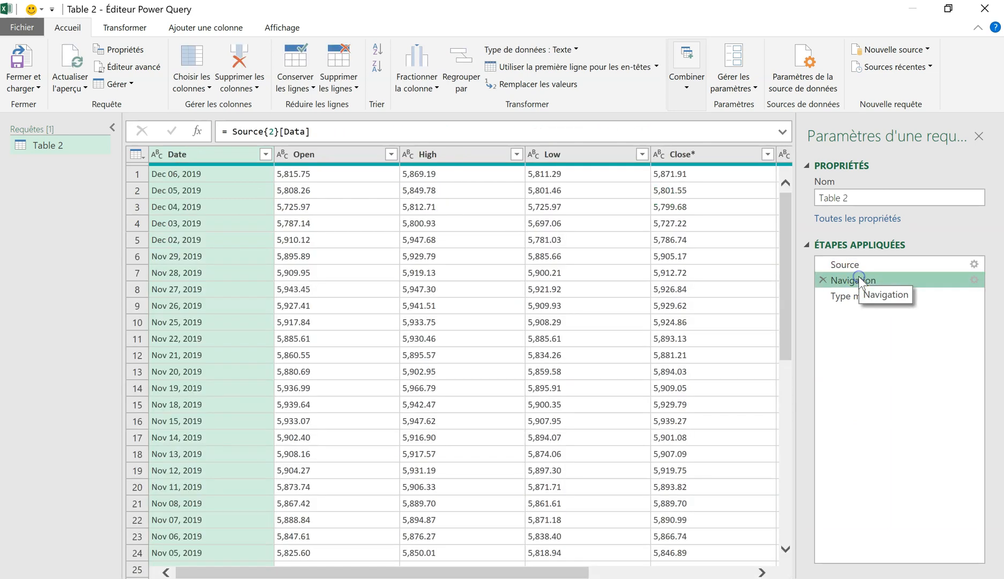
pyautogui.click(858, 296)
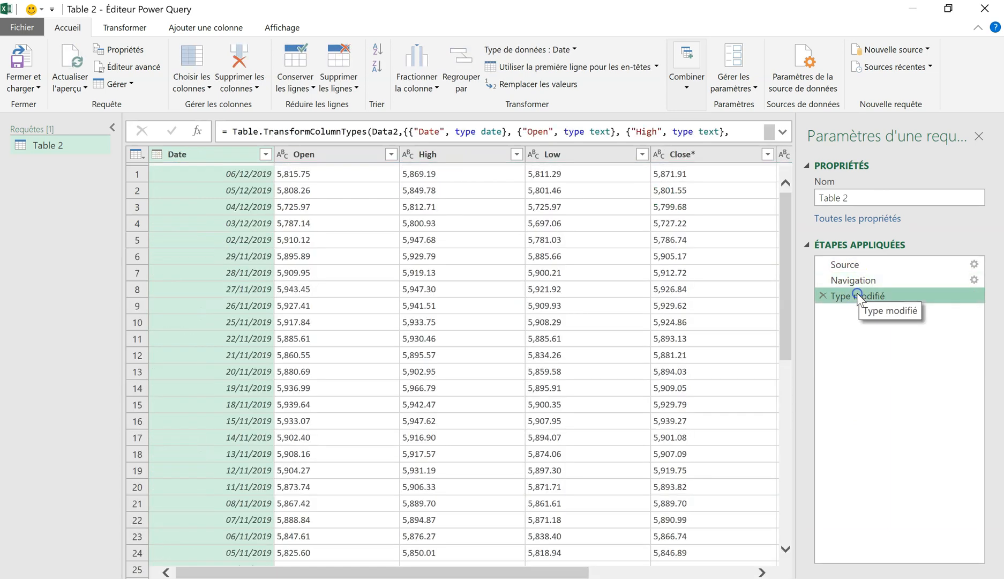
pyautogui.click(860, 279)
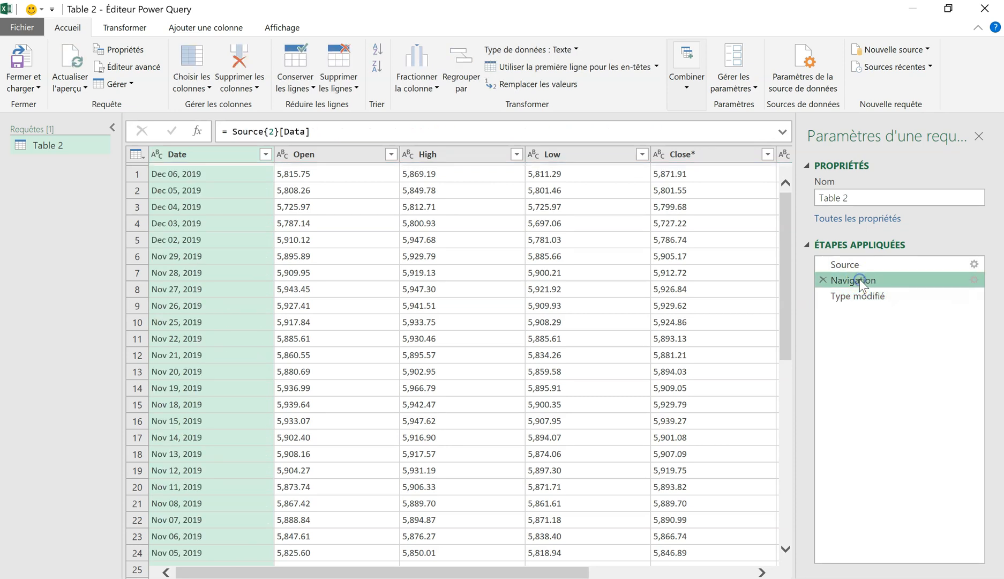
pyautogui.click(855, 295)
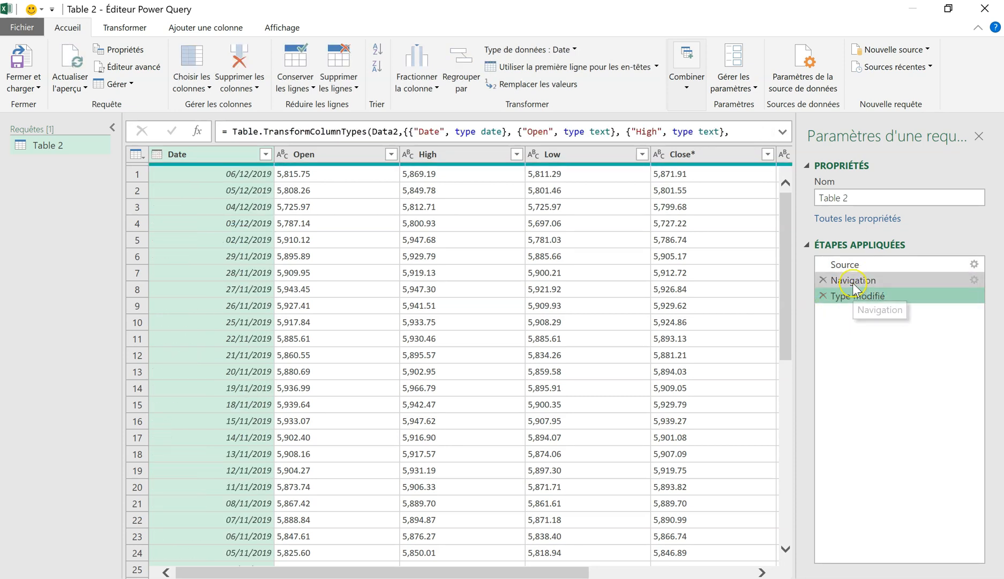
pyautogui.click(853, 283)
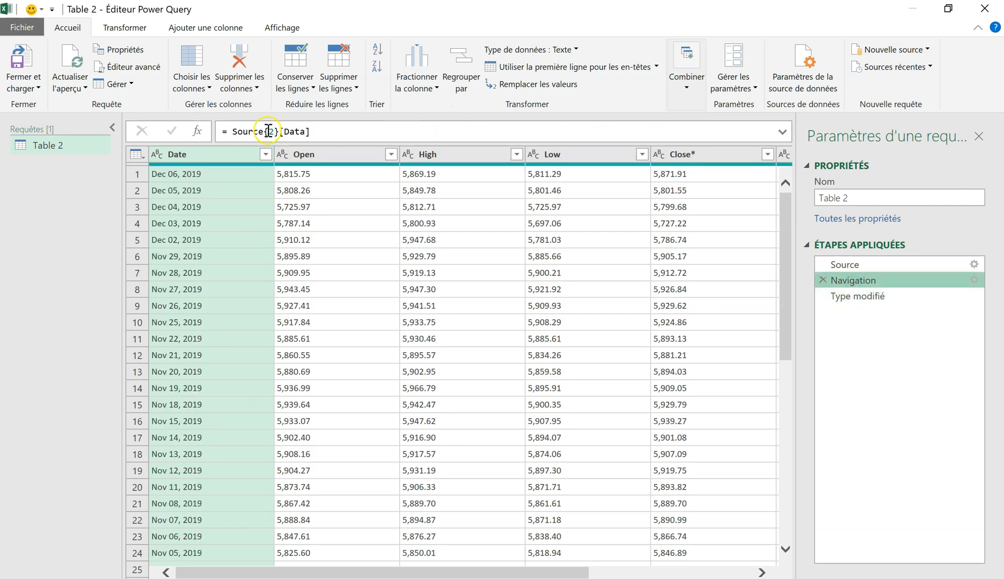
pyautogui.click(856, 265)
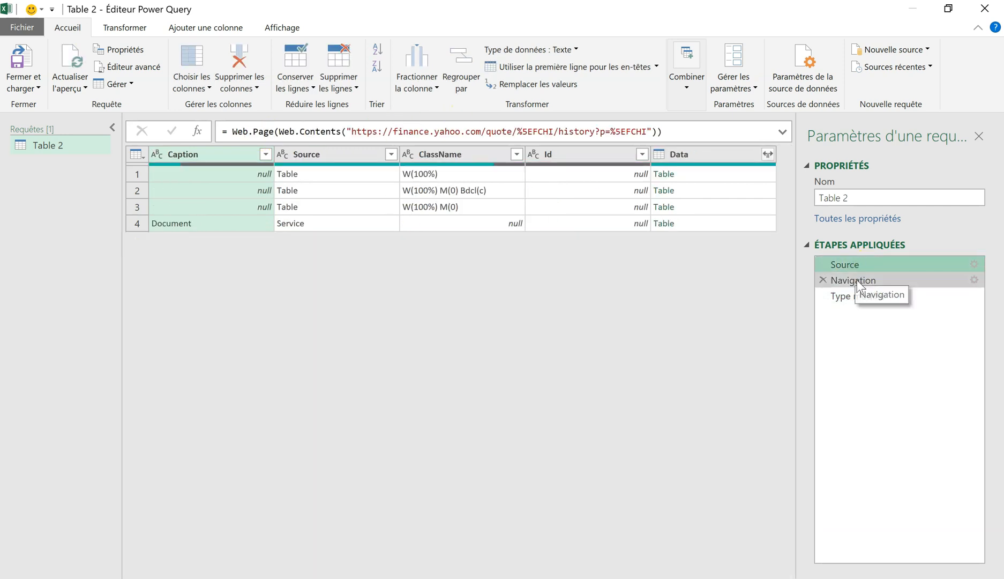
pyautogui.click(857, 280)
pyautogui.click(857, 295)
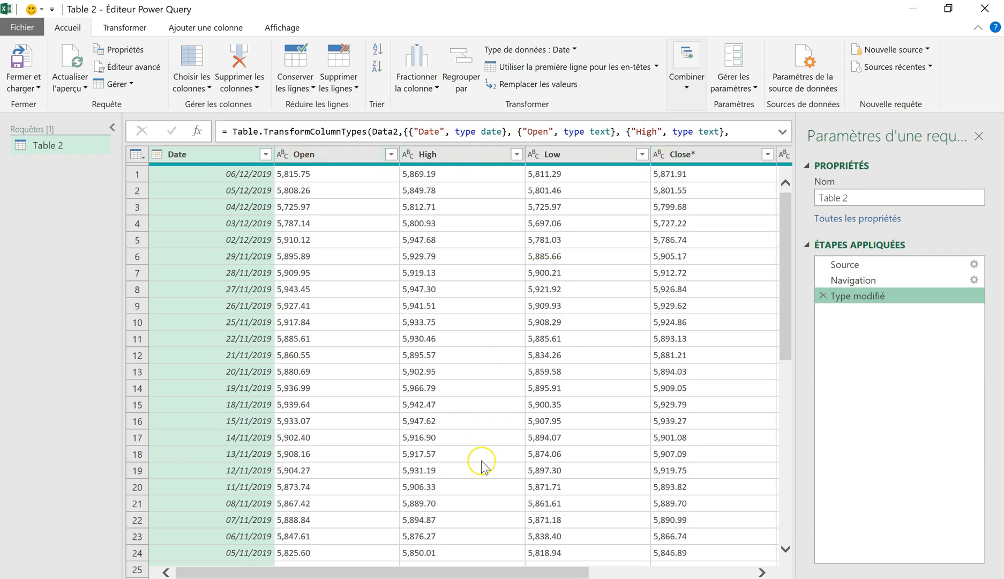
# Remove the thousands-separator commas from the Open through Volume columns by replacing "," with an empty value.
pyautogui.moveTo(459, 571); pyautogui.dragTo(291, 569)
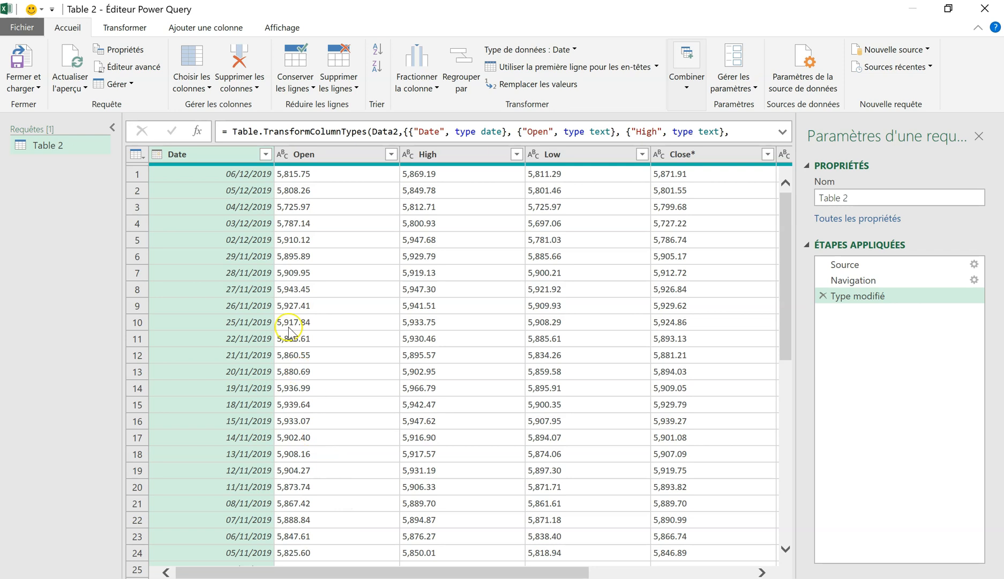
pyautogui.click(314, 153)
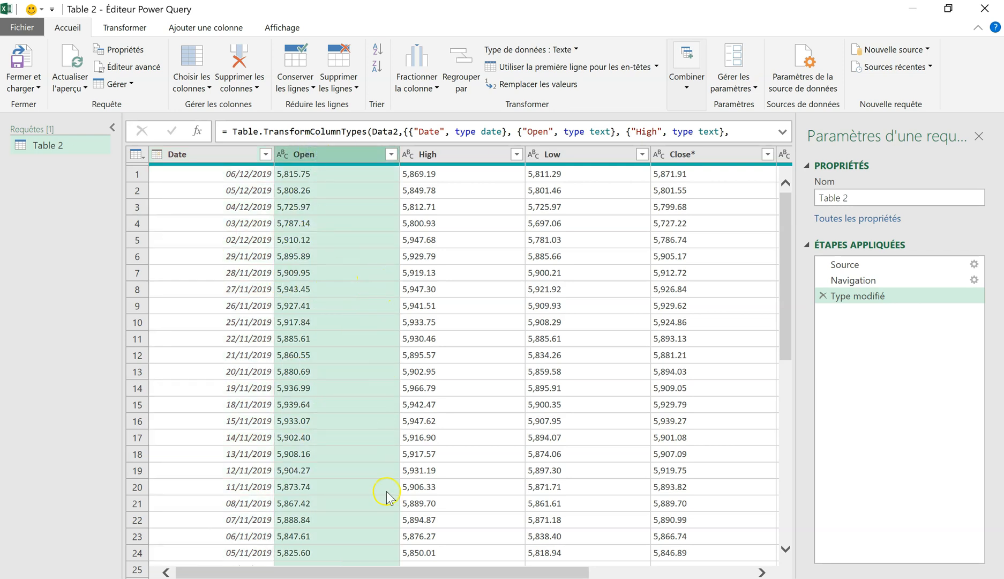
pyautogui.moveTo(375, 572); pyautogui.dragTo(569, 573)
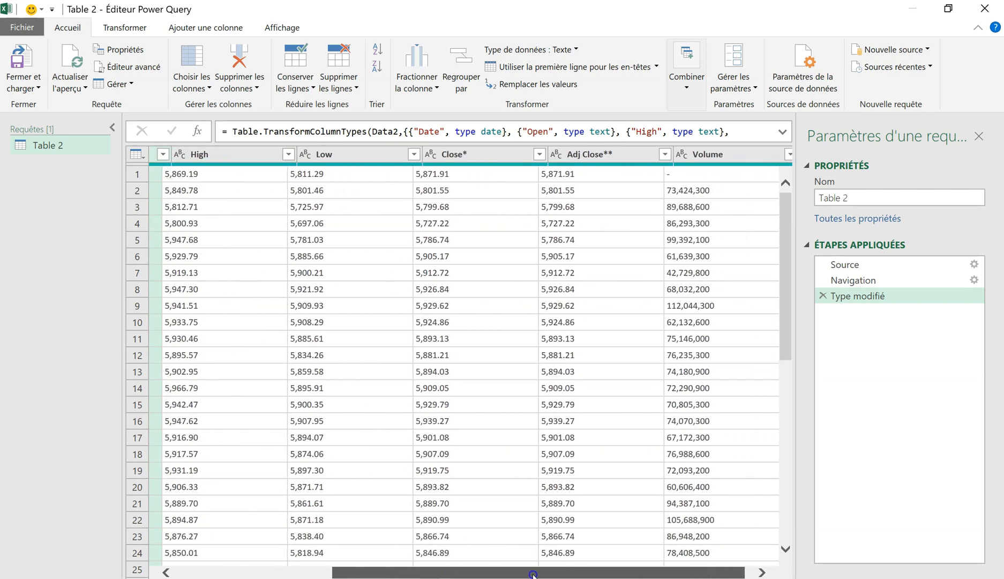
pyautogui.keyDown('shift'); pyautogui.click(685, 155); pyautogui.keyUp('shift')
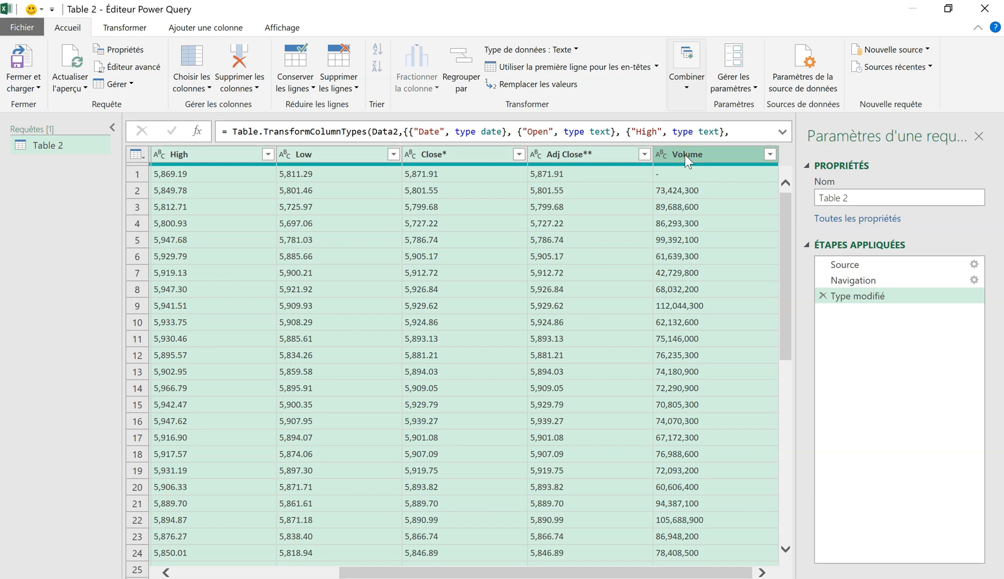
pyautogui.rightClick(341, 157)
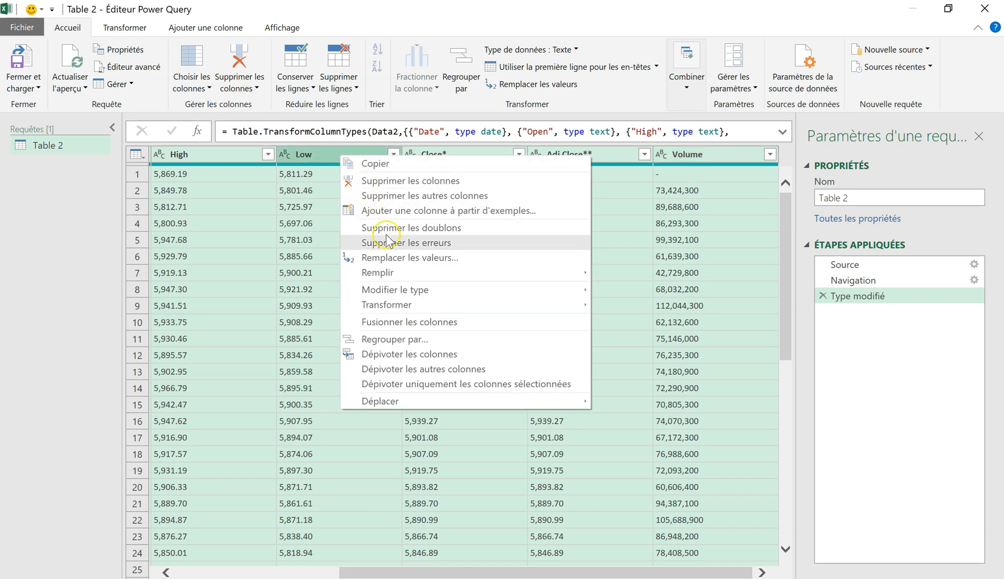
pyautogui.click(410, 257)
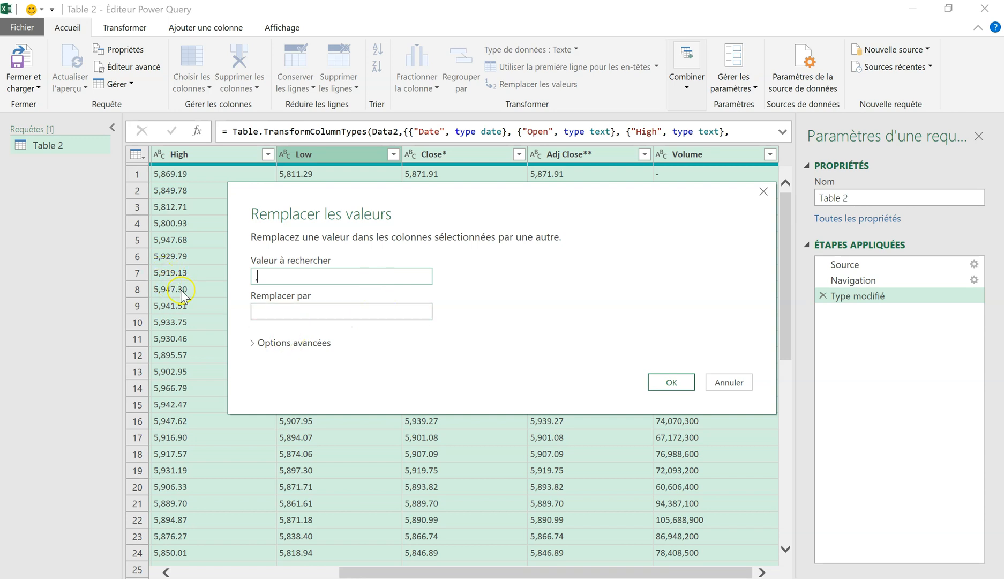
pyautogui.click(293, 316)
pyautogui.click(670, 383)
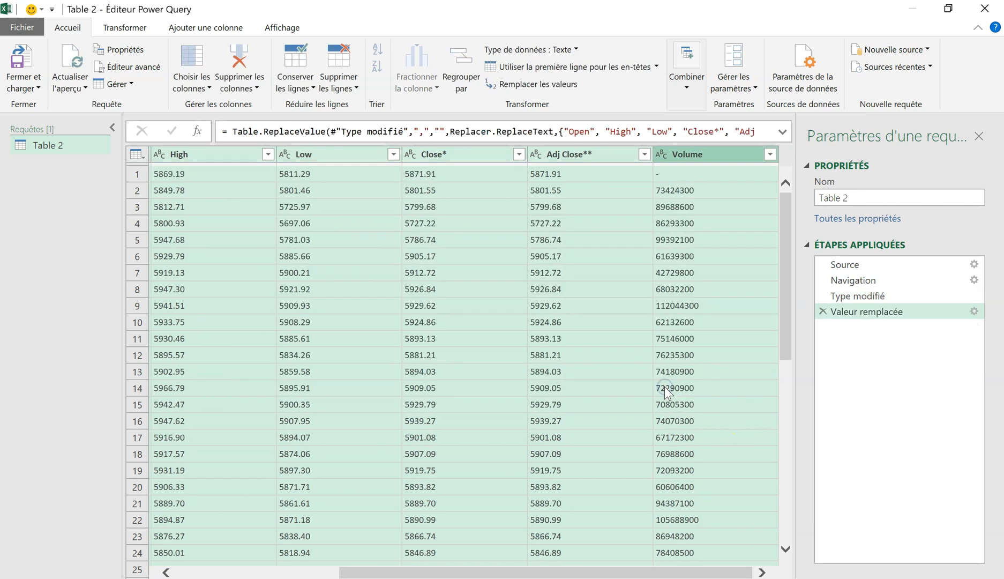
# Replace the decimal point "." with "," in the Open through Volume columns.
pyautogui.rightClick(320, 157)
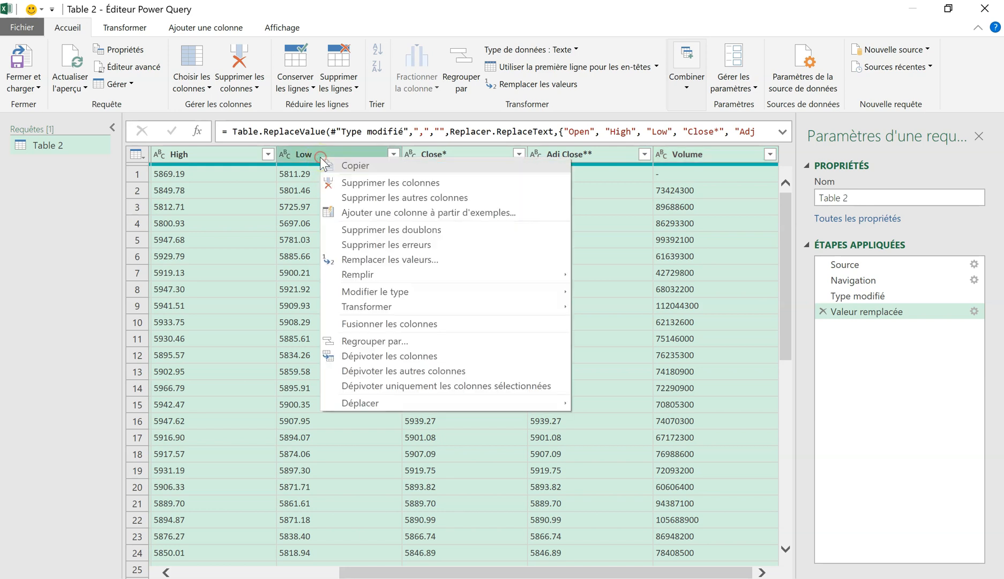
pyautogui.click(373, 261)
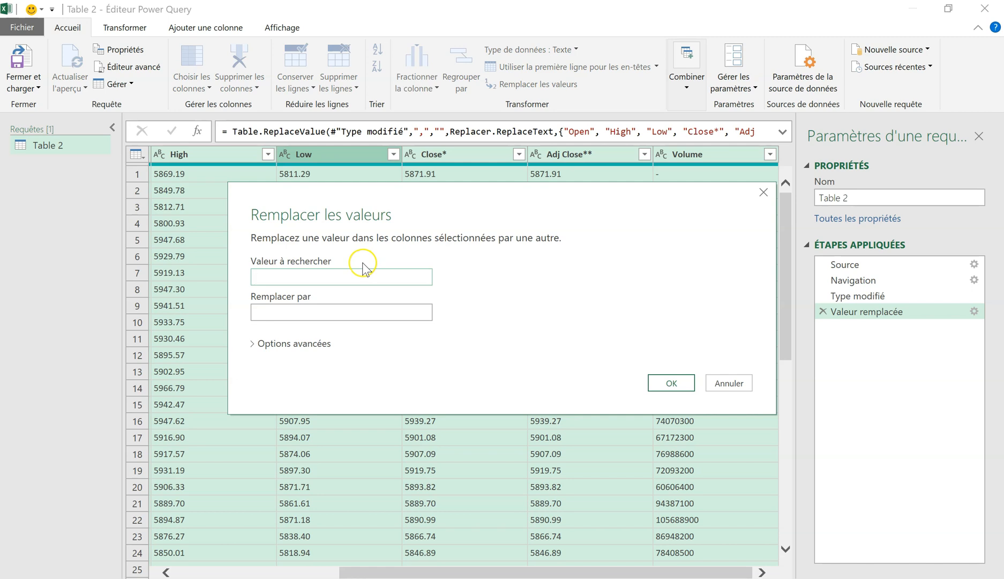
pyautogui.click(331, 308)
pyautogui.write(',')
pyautogui.click(670, 386)
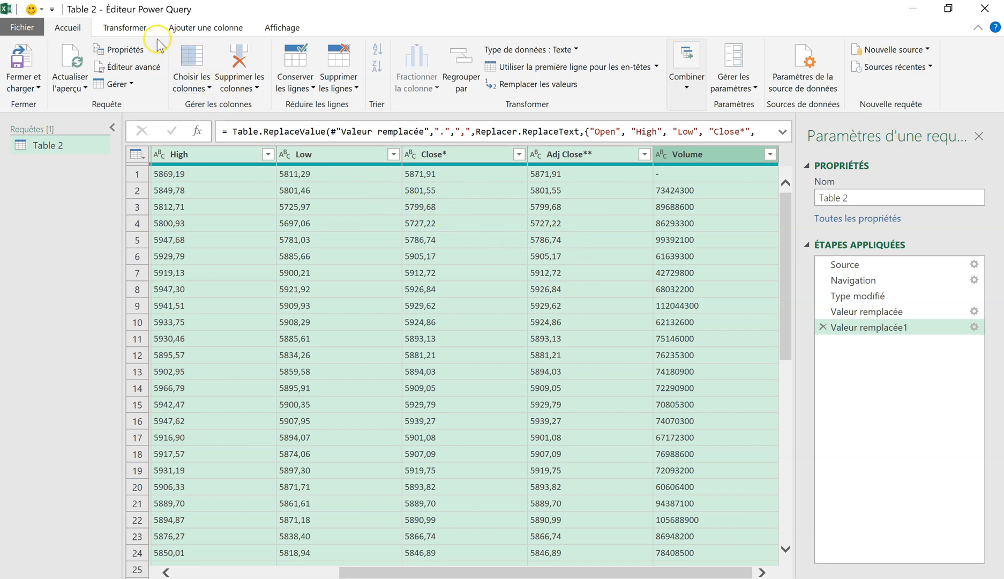
# Change the data type of the selected Open through Volume columns from text to decimal number (Nombre décimal).
pyautogui.click(124, 29)
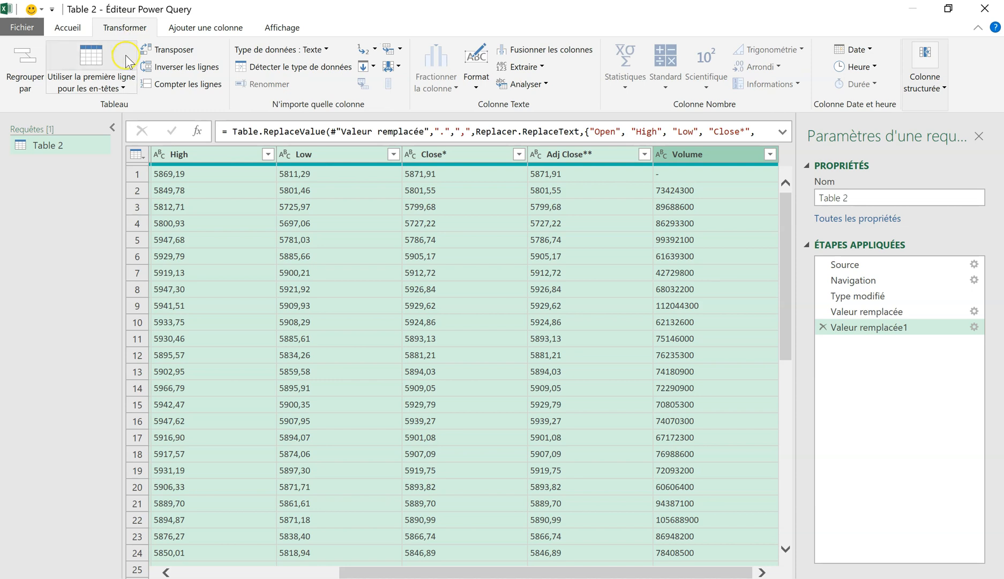
pyautogui.click(97, 49)
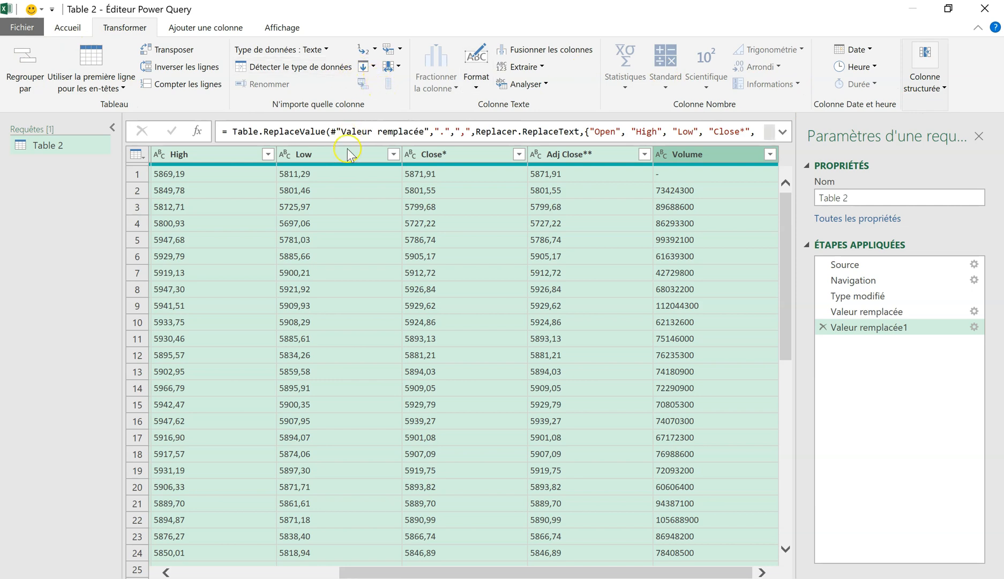
pyautogui.click(326, 51)
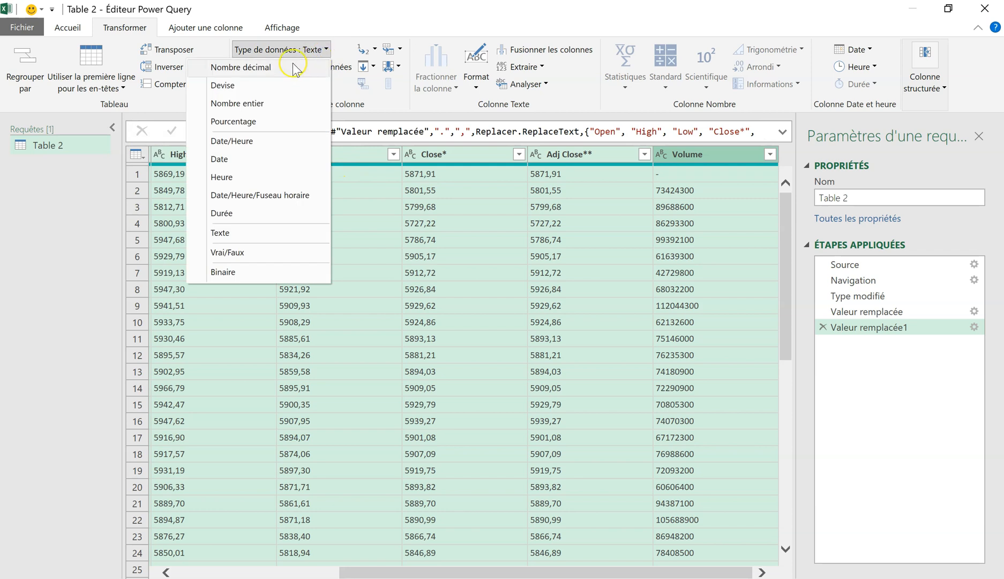
pyautogui.click(240, 68)
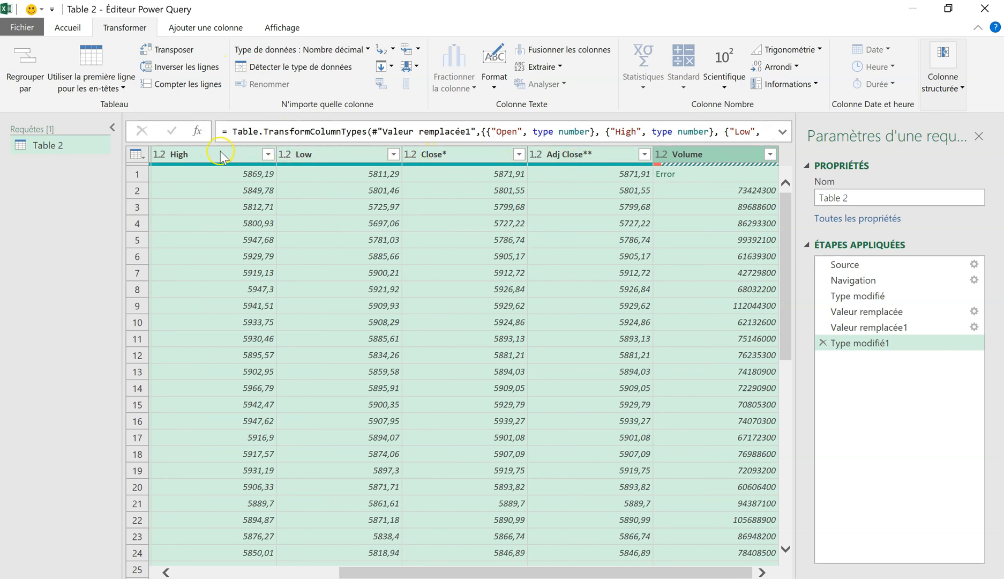
pyautogui.moveTo(408, 573); pyautogui.dragTo(483, 573)
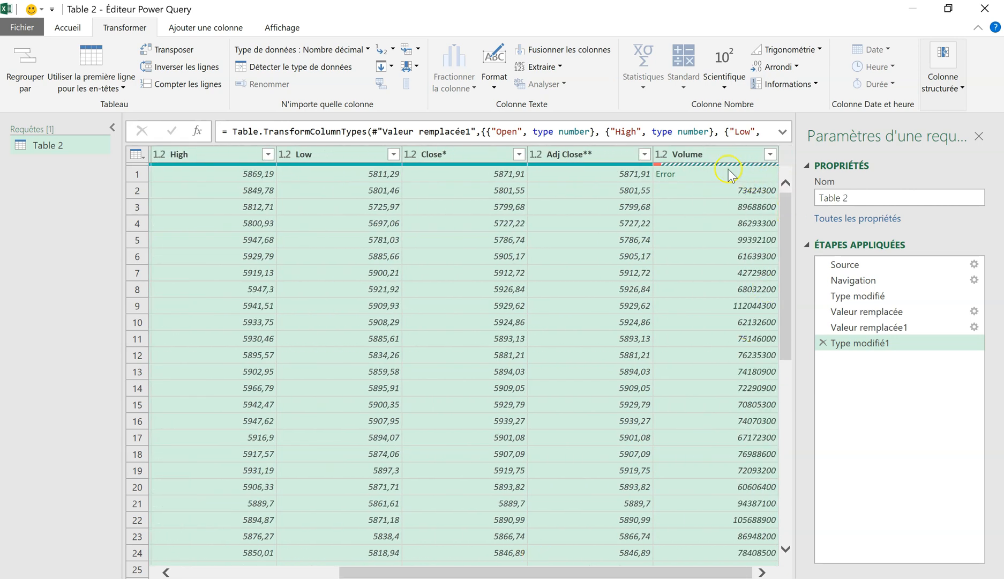
# Examine the error in the first Volume row and compare that cell between the Valeur remplacée1 and Type modifié1 steps.
pyautogui.moveTo(658, 167)
pyautogui.click(732, 172)
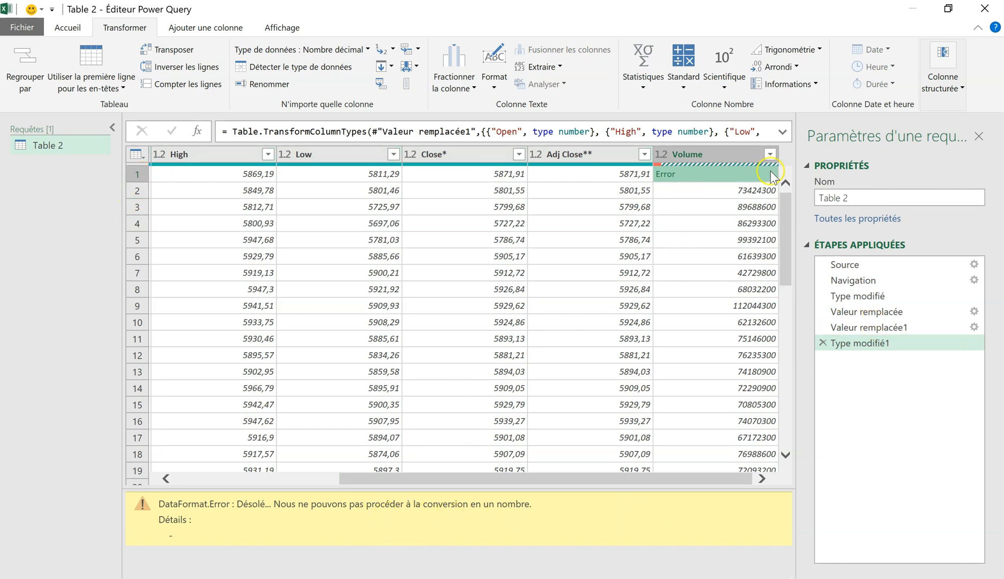
pyautogui.click(876, 328)
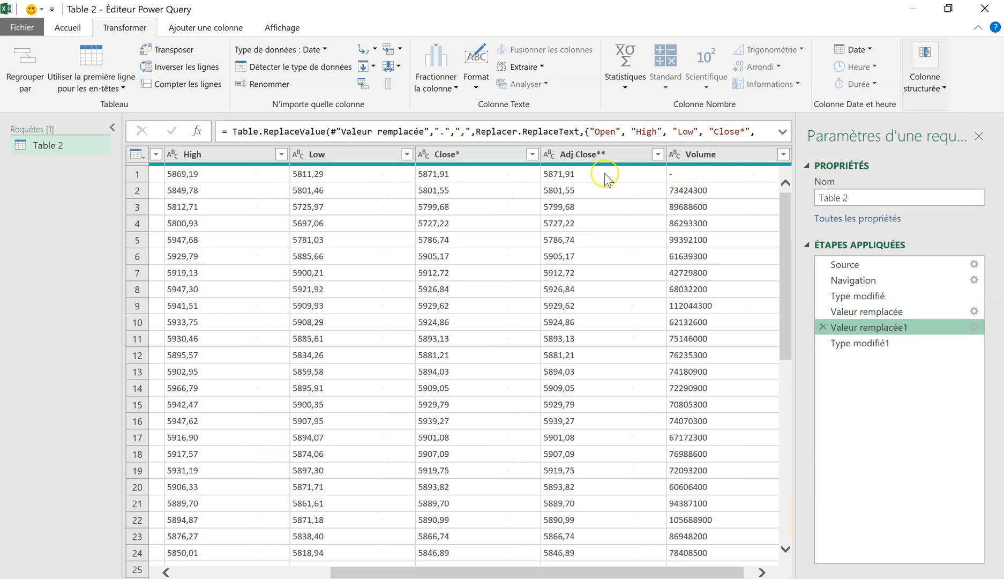
pyautogui.click(703, 173)
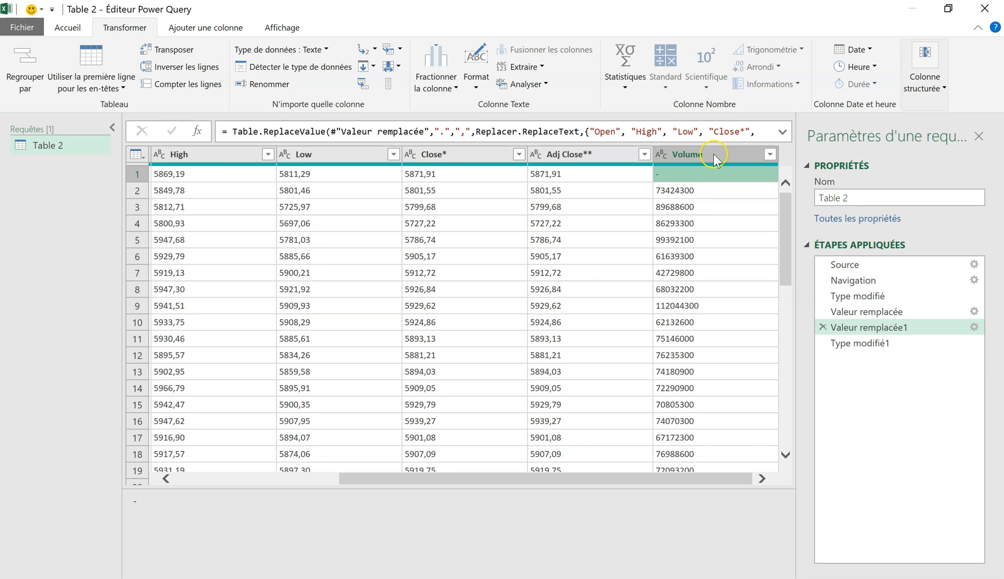
pyautogui.click(870, 327)
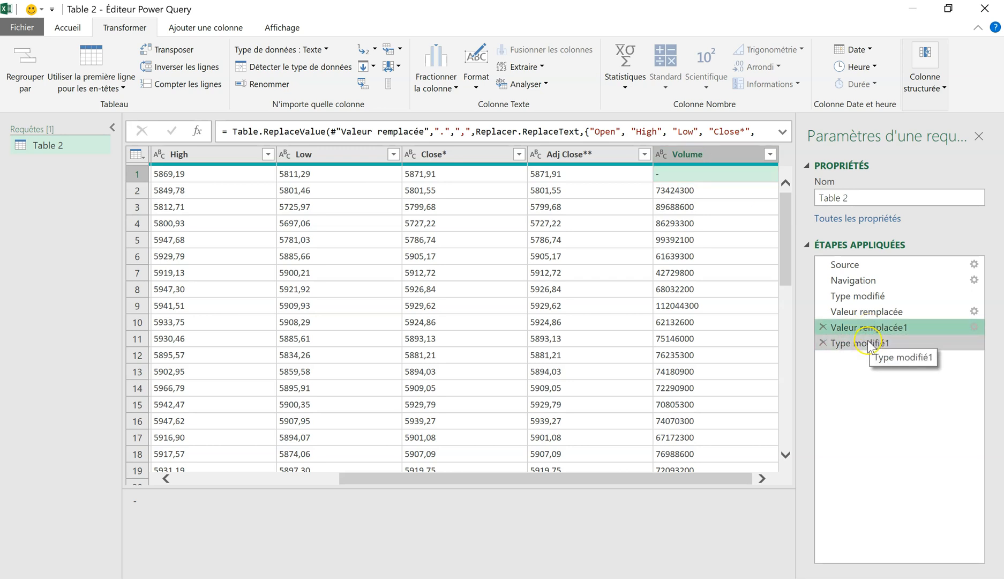
pyautogui.click(869, 343)
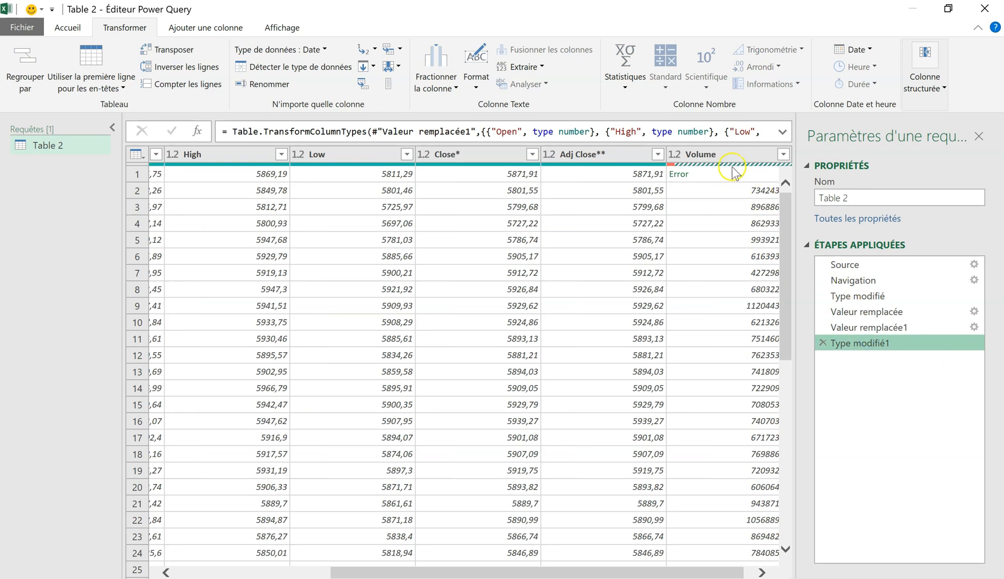
# Insert a step after Valeur remplacée1 that replaces "-" with "0" in the Volume column.
pyautogui.click(876, 326)
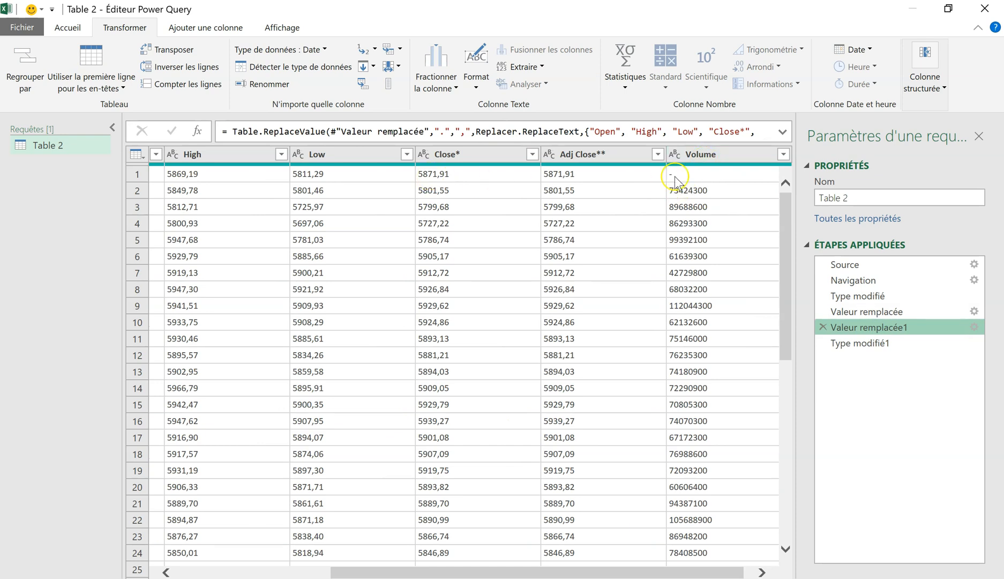
pyautogui.click(715, 155)
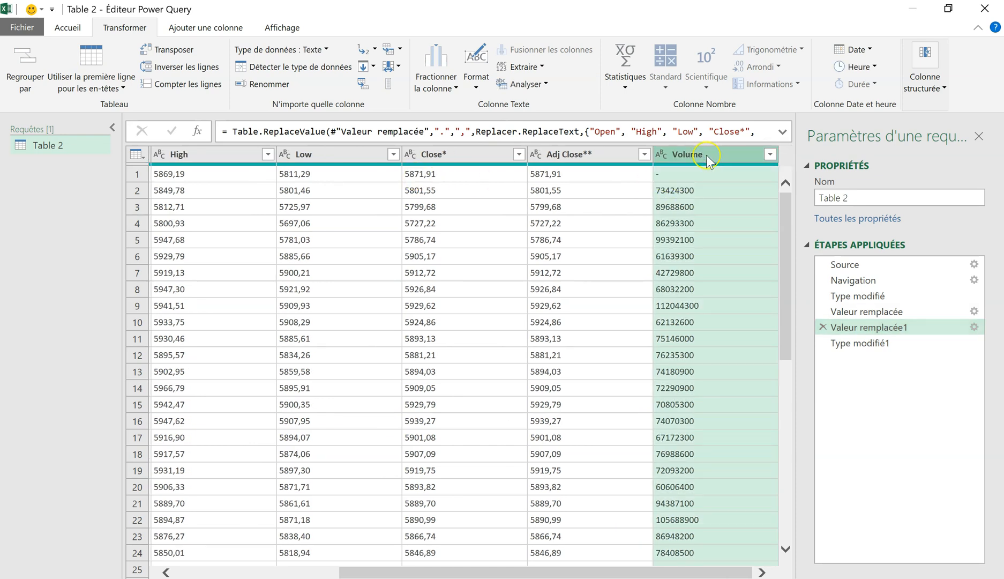
pyautogui.rightClick(707, 154)
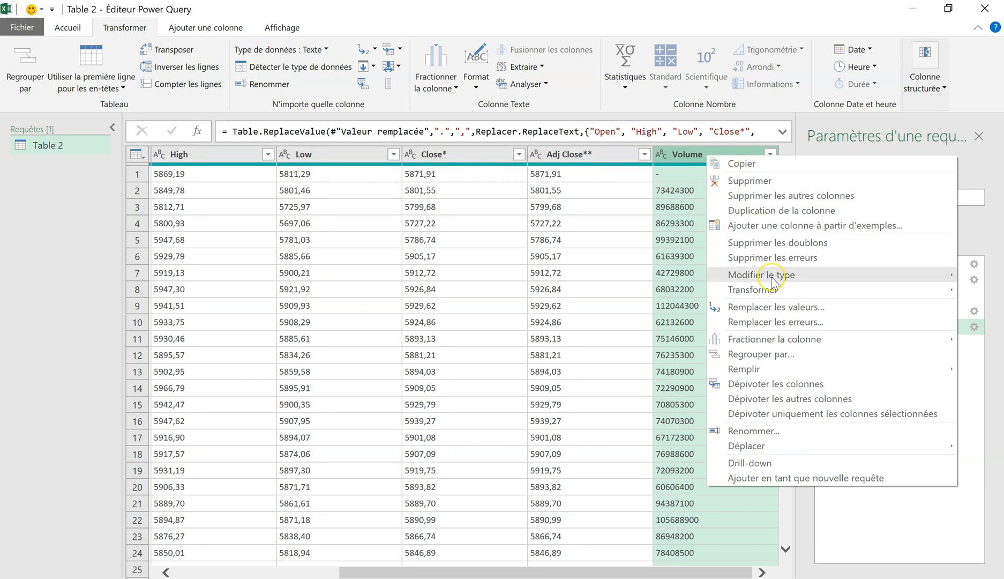
pyautogui.click(782, 306)
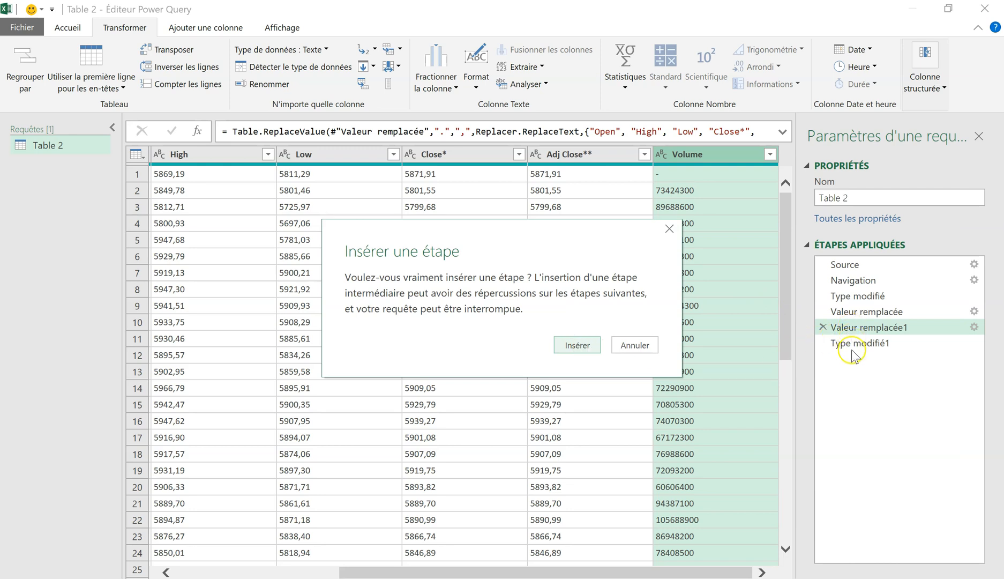
pyautogui.click(579, 345)
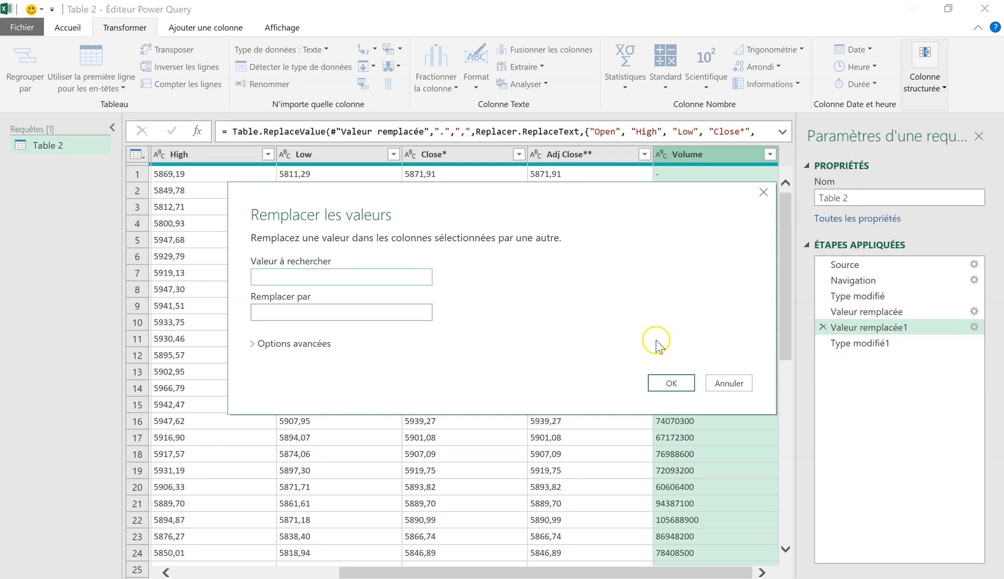
pyautogui.click(293, 310)
pyautogui.write('0')
pyautogui.click(672, 382)
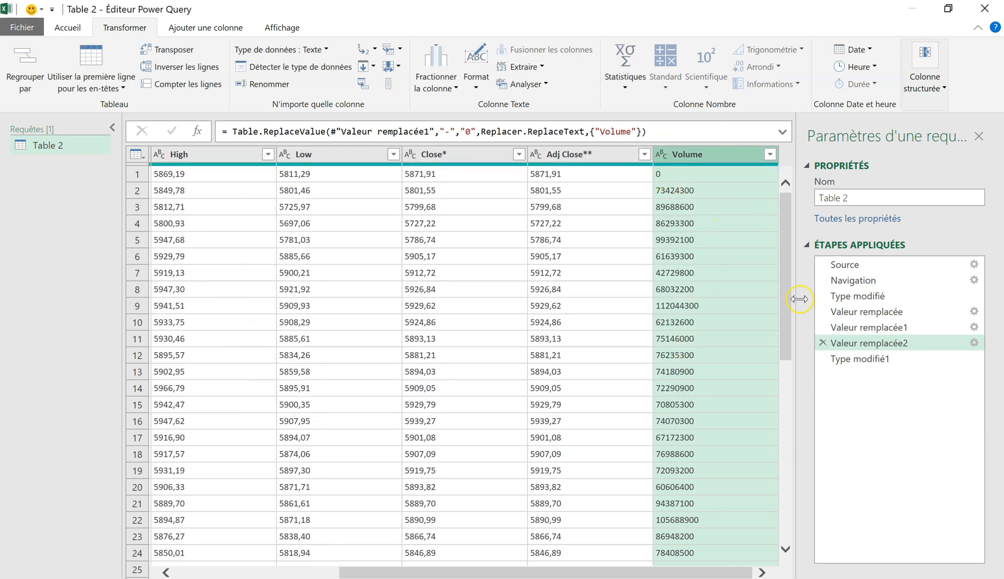
# Return to the Type modifié1 step and check the Close*, Adj Close** and Volume columns for errors.
pyautogui.click(864, 359)
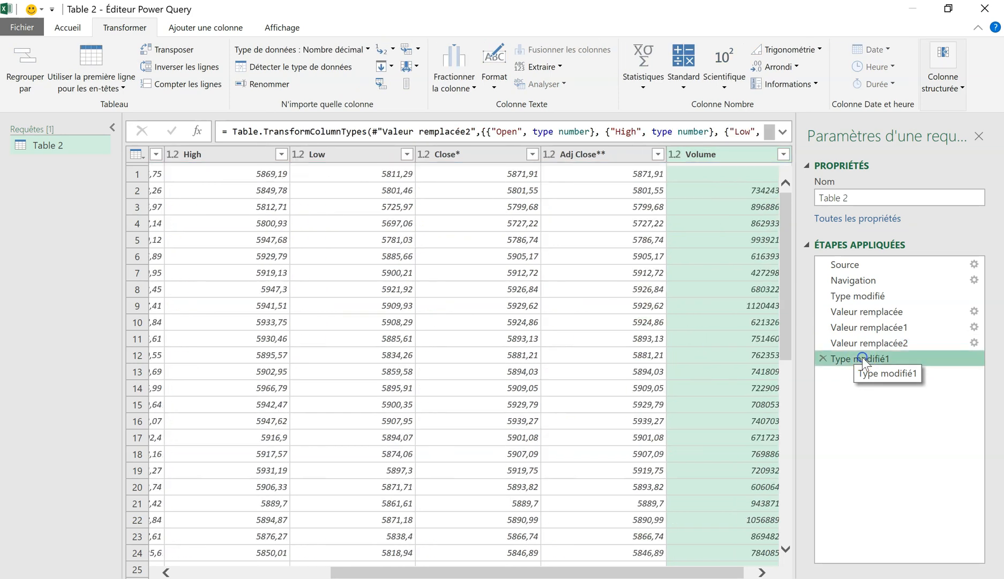
pyautogui.moveTo(690, 575); pyautogui.dragTo(735, 573)
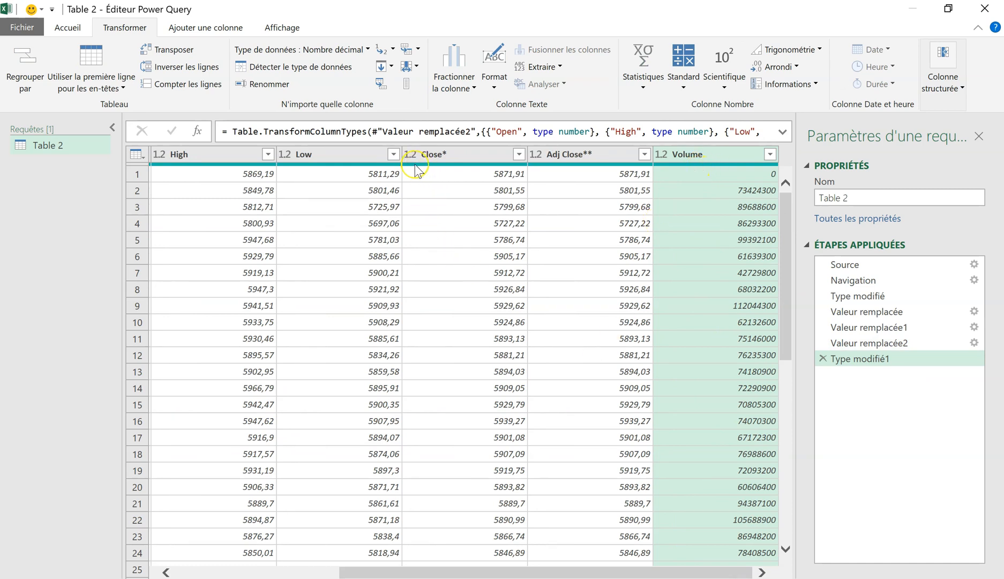
pyautogui.moveTo(415, 167)
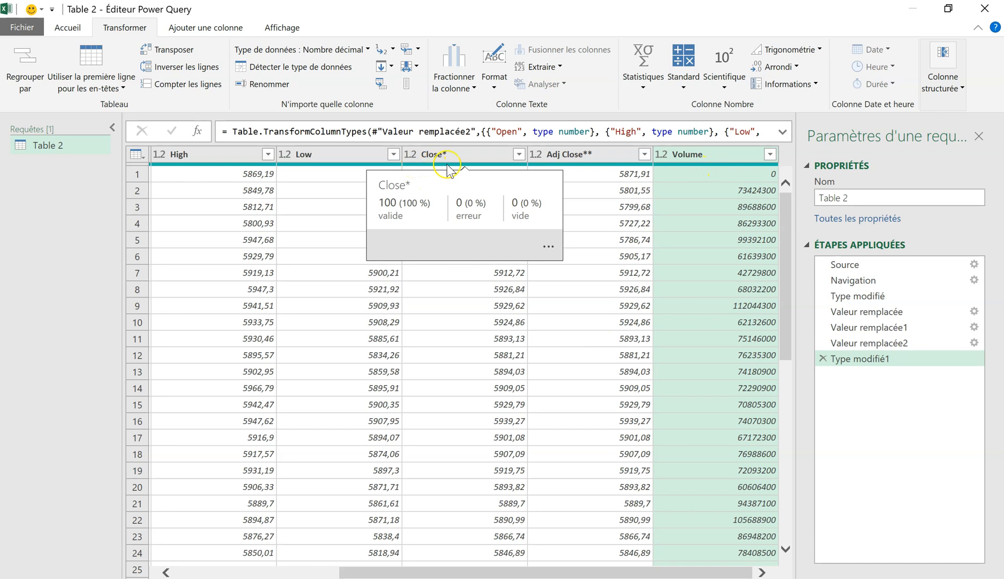
pyautogui.moveTo(551, 167)
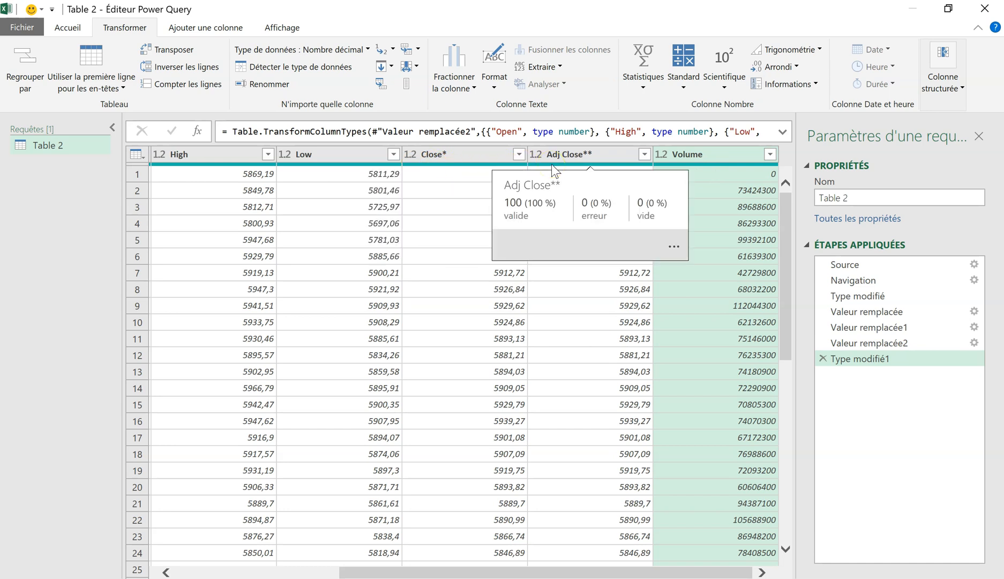
pyautogui.click(673, 167)
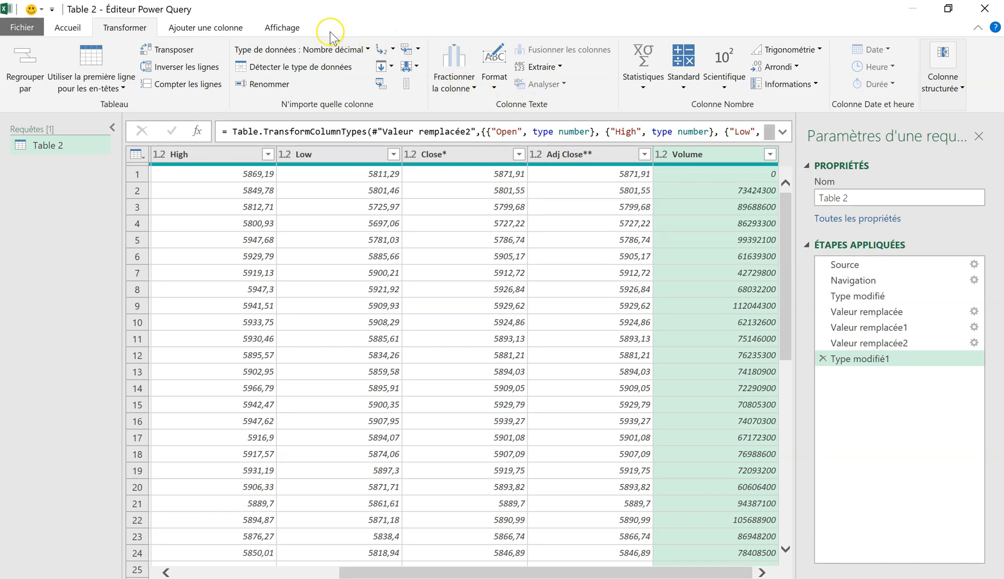
# Show the column distribution, column quality and column profile for the table's data preview.
pyautogui.click(303, 31)
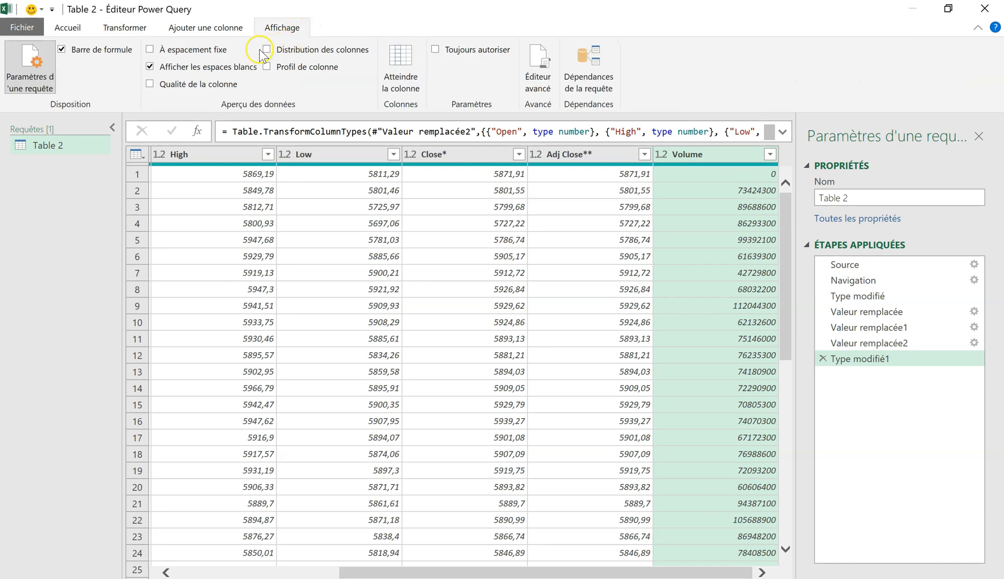
pyautogui.click(287, 56)
pyautogui.moveTo(562, 573); pyautogui.dragTo(348, 572)
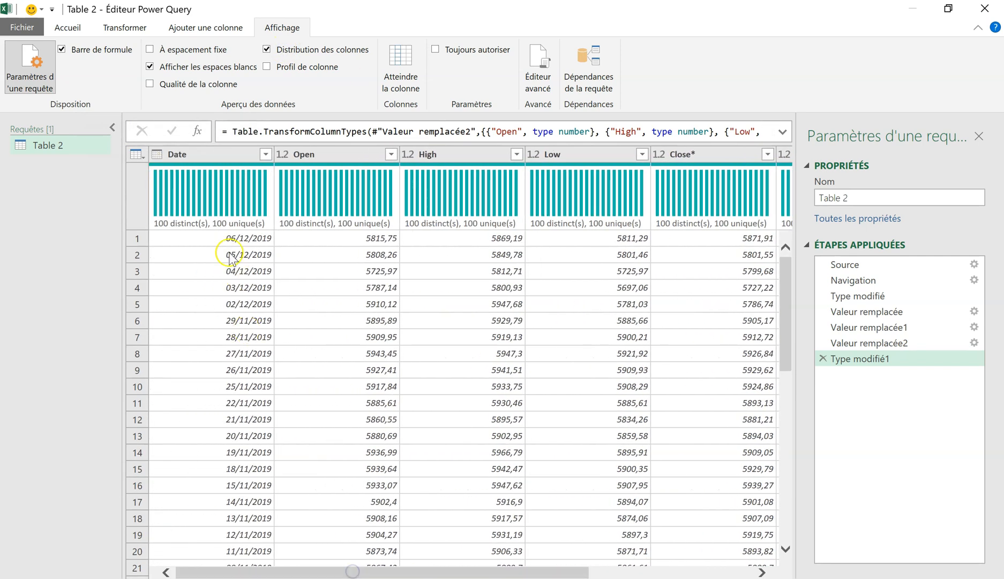
pyautogui.click(193, 86)
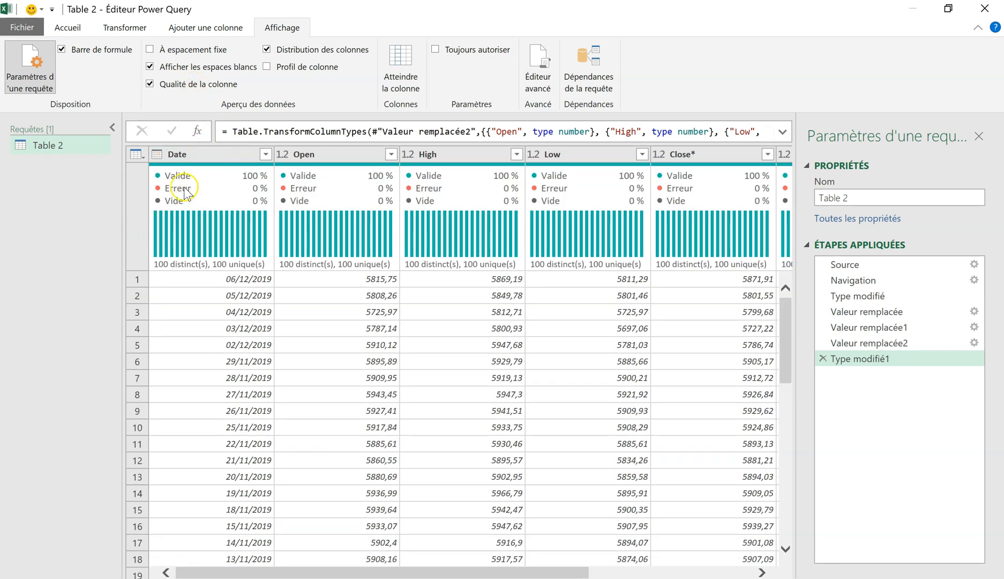
pyautogui.moveTo(382, 206)
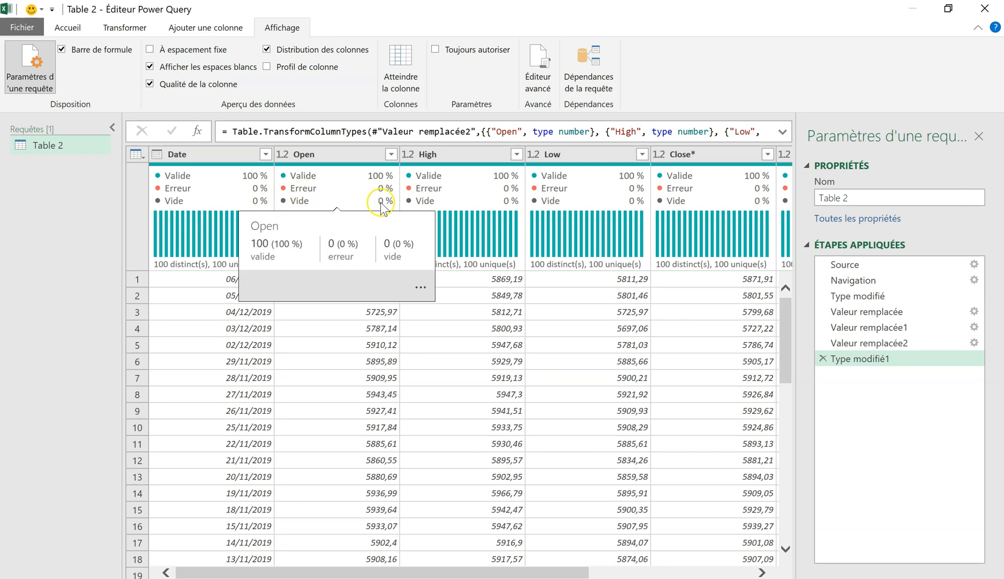
pyautogui.click(328, 67)
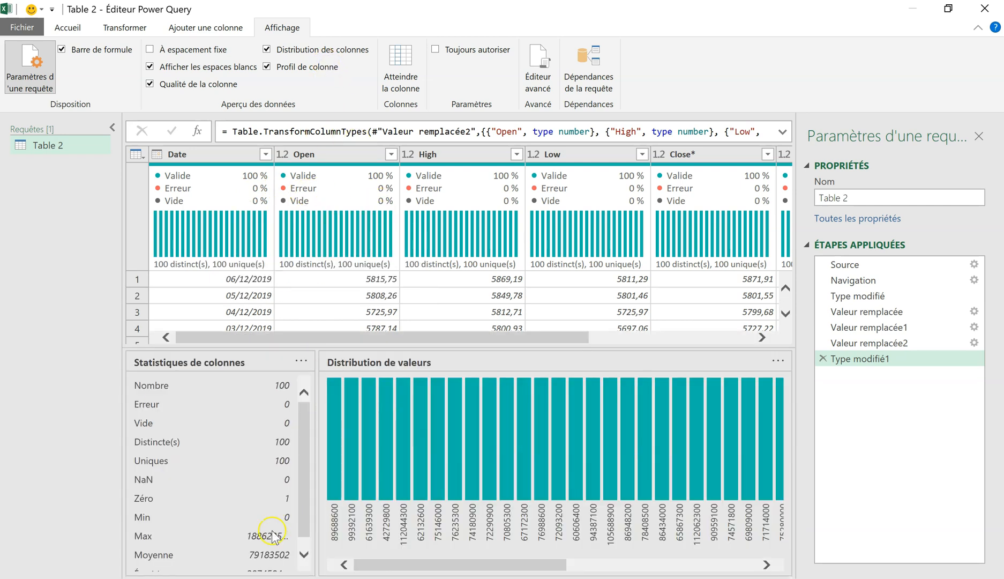
# Review the column statistics of Volume, followed by those of the Open column.
pyautogui.scroll(-1, 230, 519)
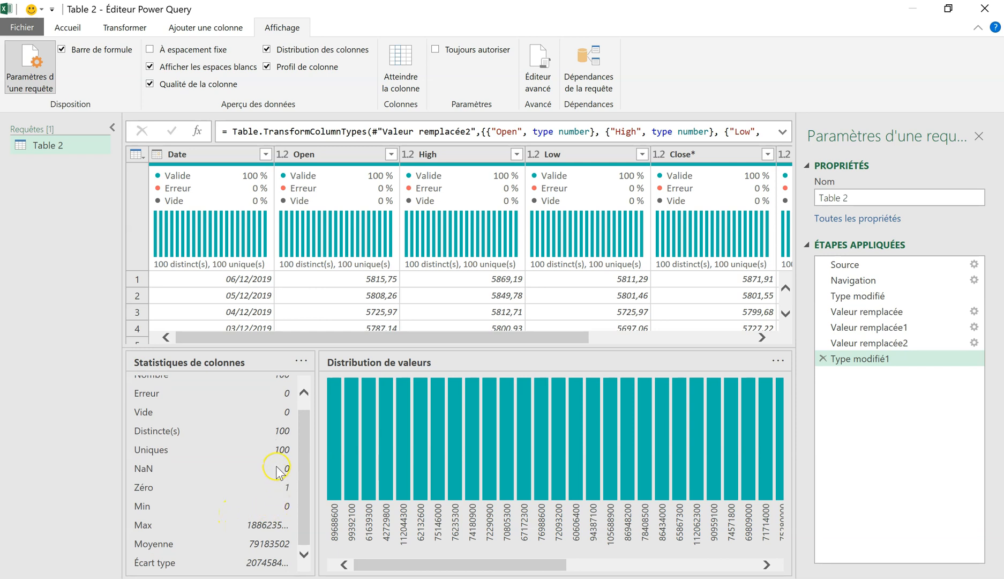
pyautogui.scroll(1, 279, 472)
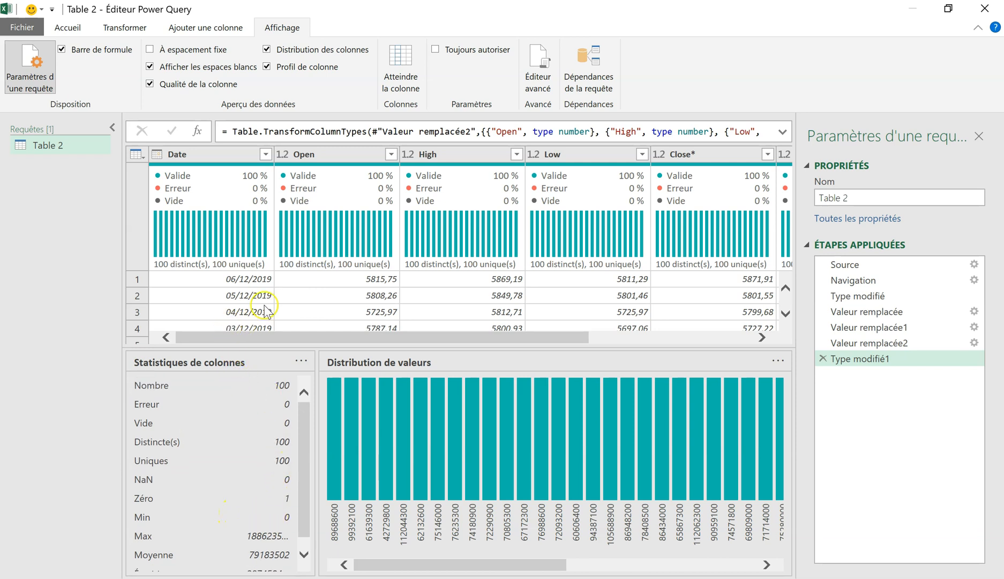
pyautogui.click(332, 156)
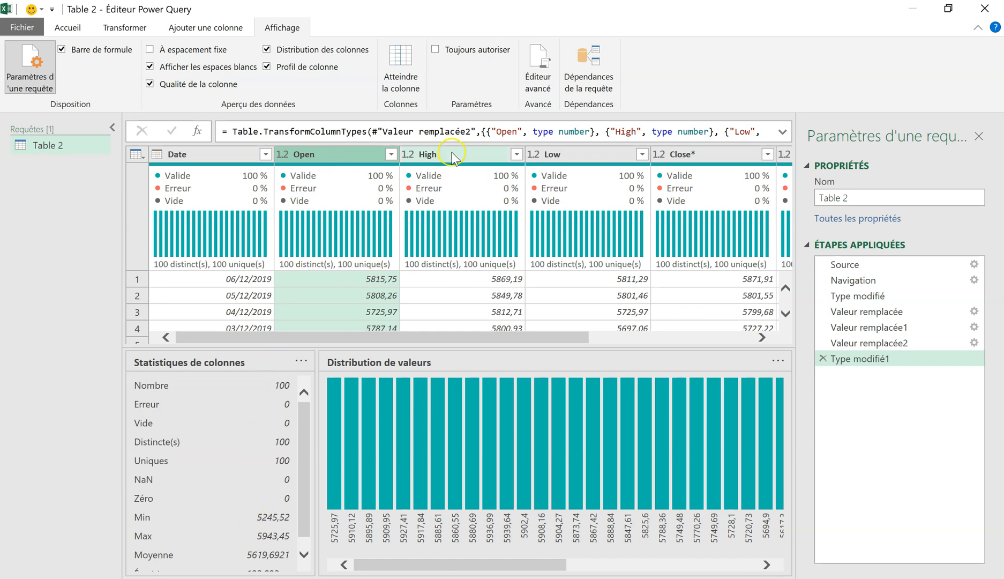
pyautogui.scroll(-1, 261, 498)
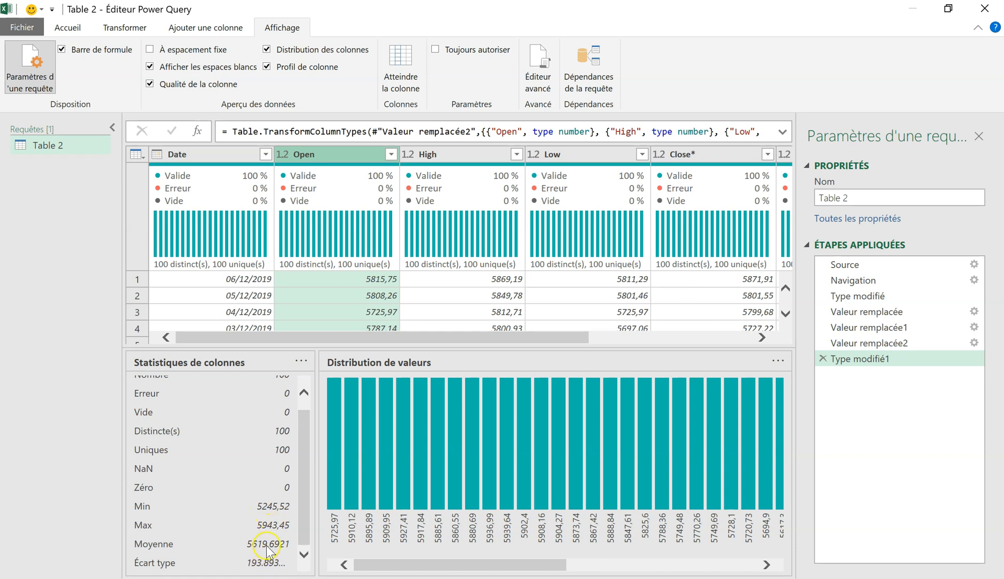
pyautogui.scroll(1, 267, 550)
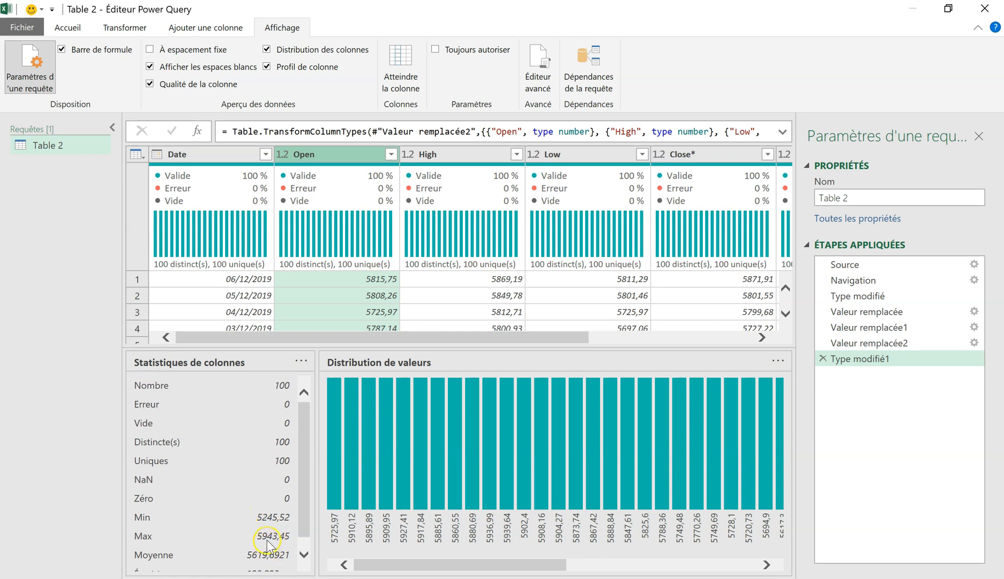
# Hide the column quality, column profile and column distribution from the data preview.
pyautogui.click(188, 84)
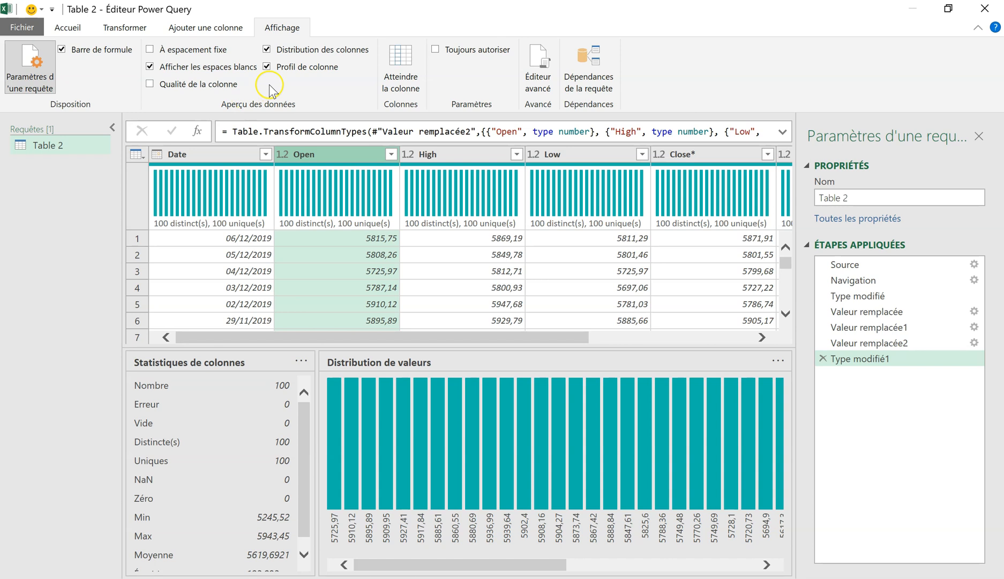
pyautogui.click(278, 66)
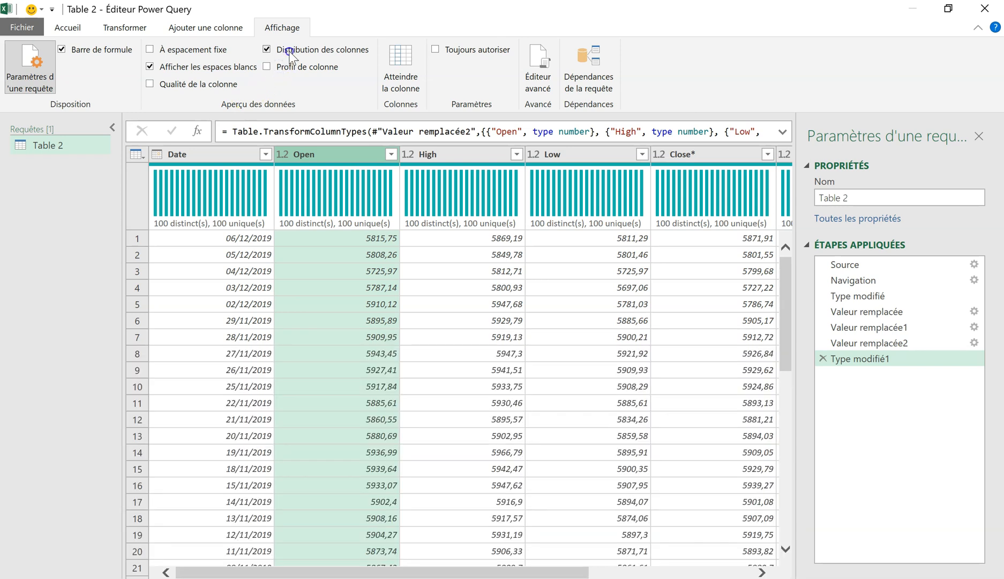
pyautogui.click(289, 51)
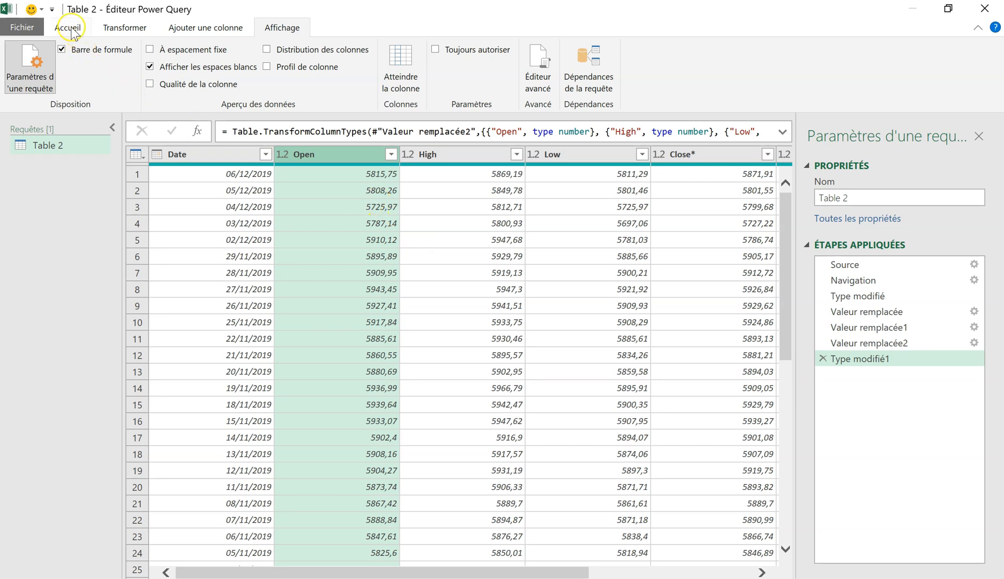
# Close the query editor, load the cleaned table into the workbook, and select cell B3 with the data commands shown.
pyautogui.click(31, 31)
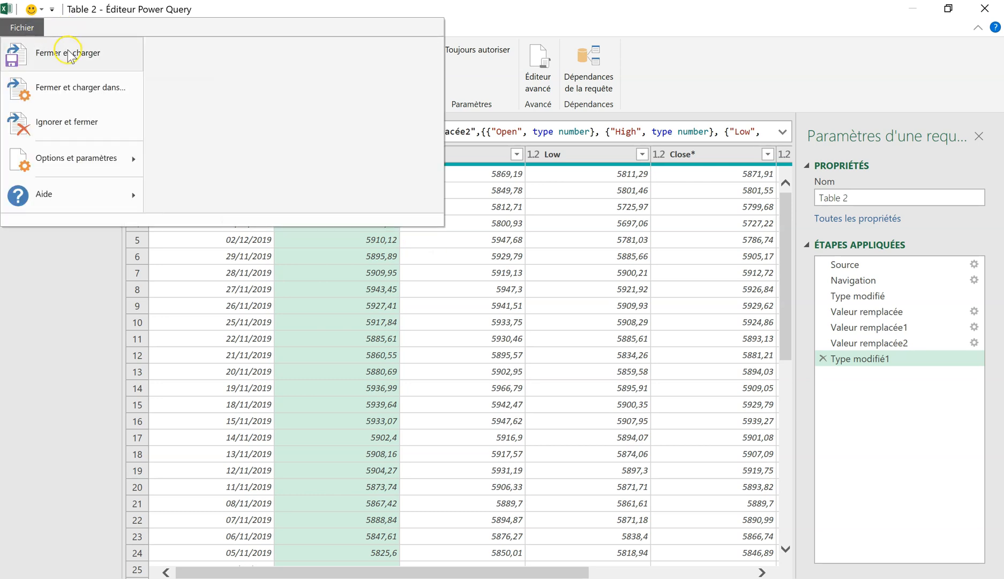
pyautogui.click(88, 56)
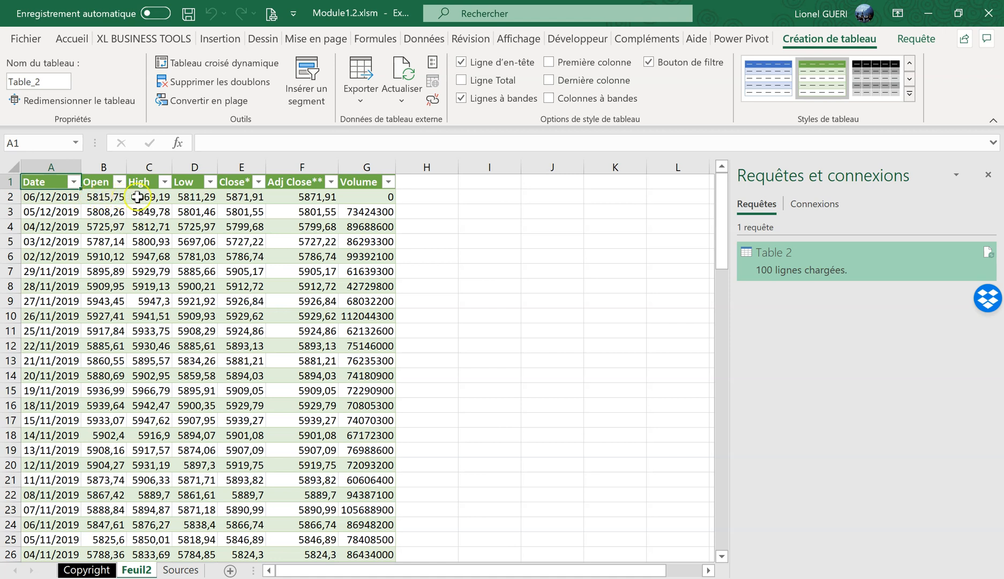
pyautogui.click(351, 198)
pyautogui.click(119, 212)
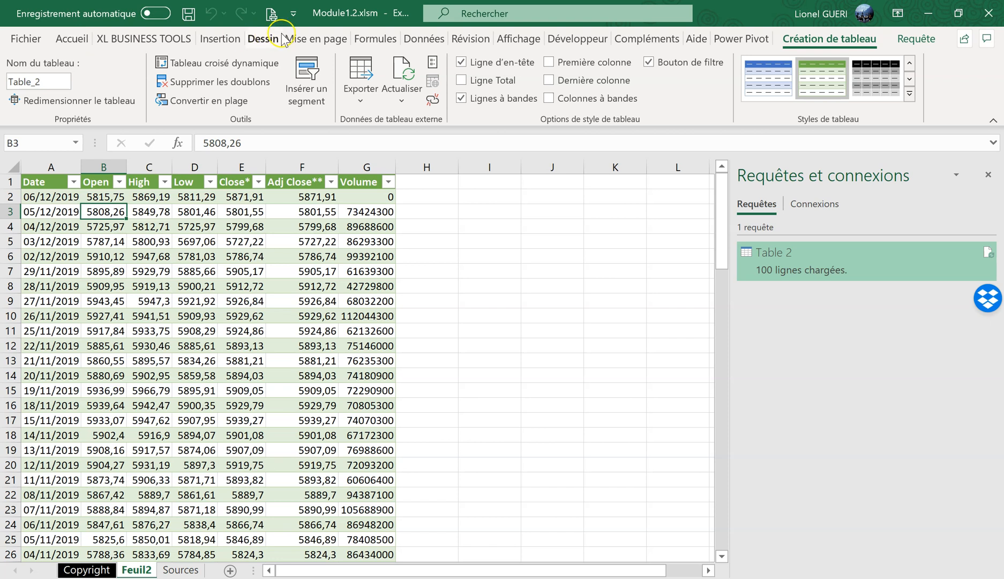
pyautogui.click(420, 42)
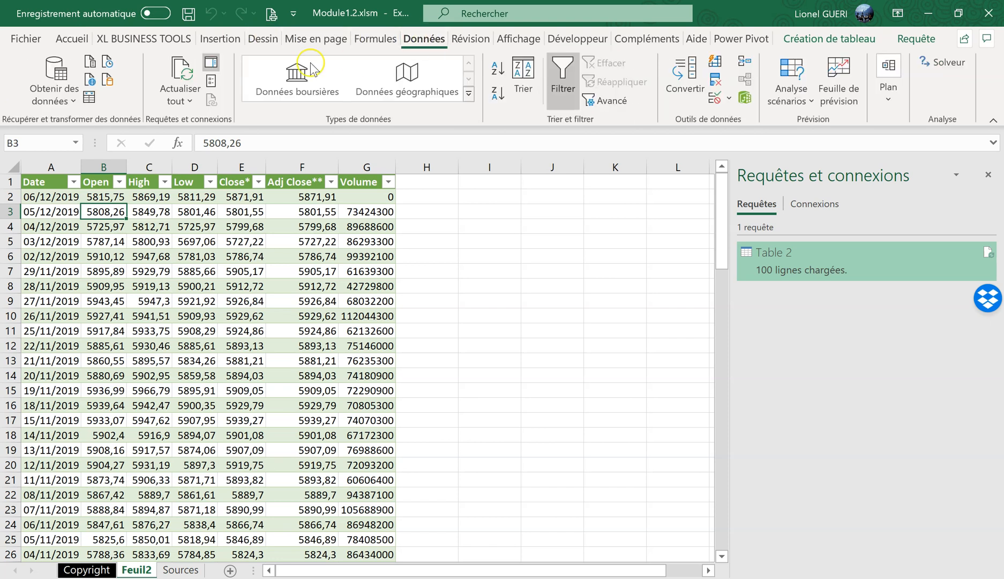